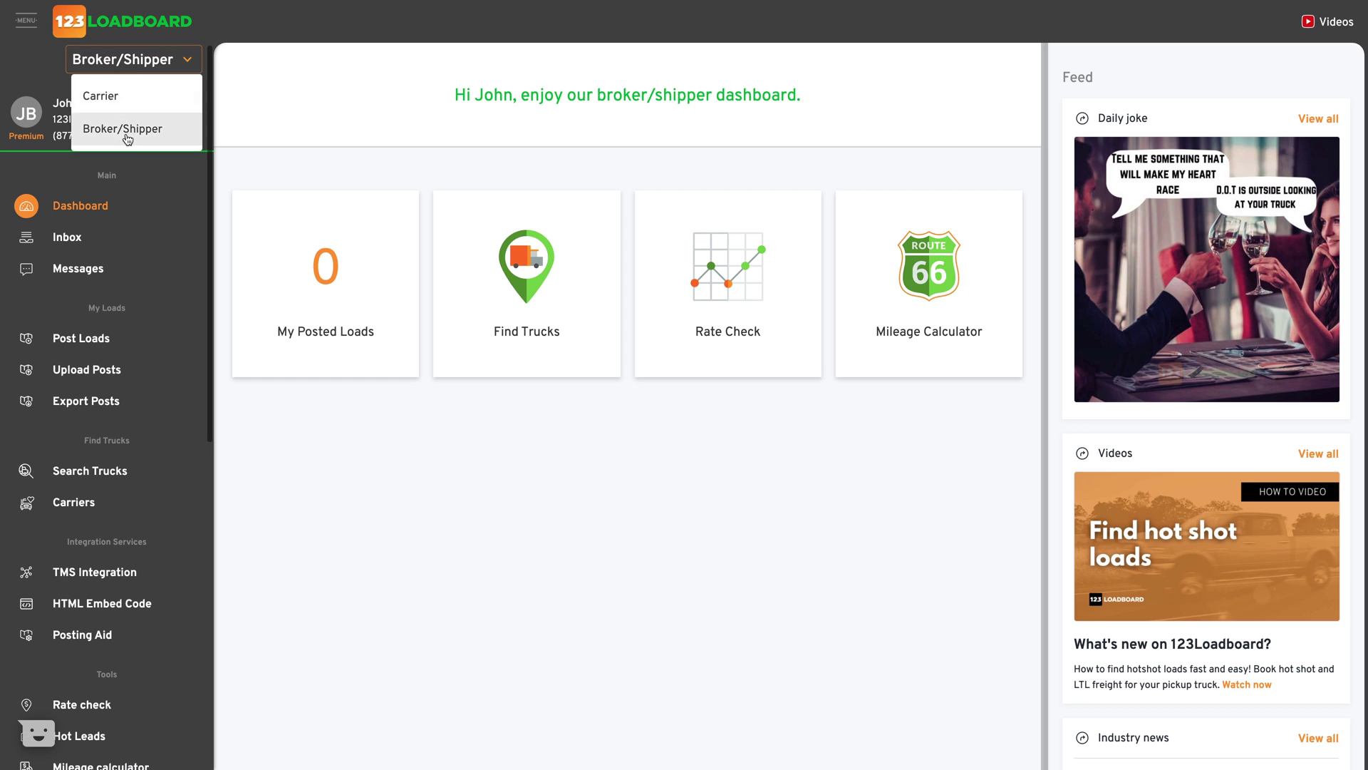
# Switch the account to the Broker/Shipper view and start a new single load post.
pyautogui.click(128, 130)
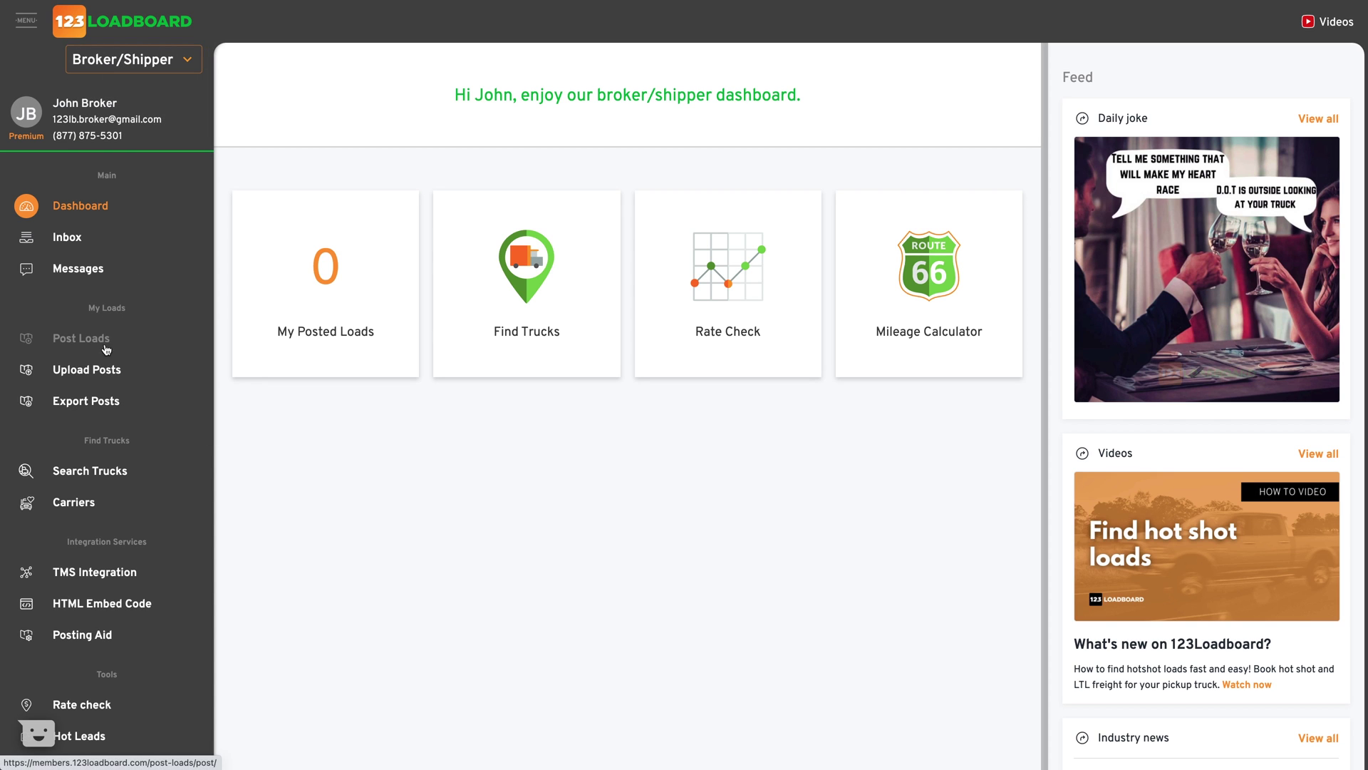
pyautogui.click(78, 345)
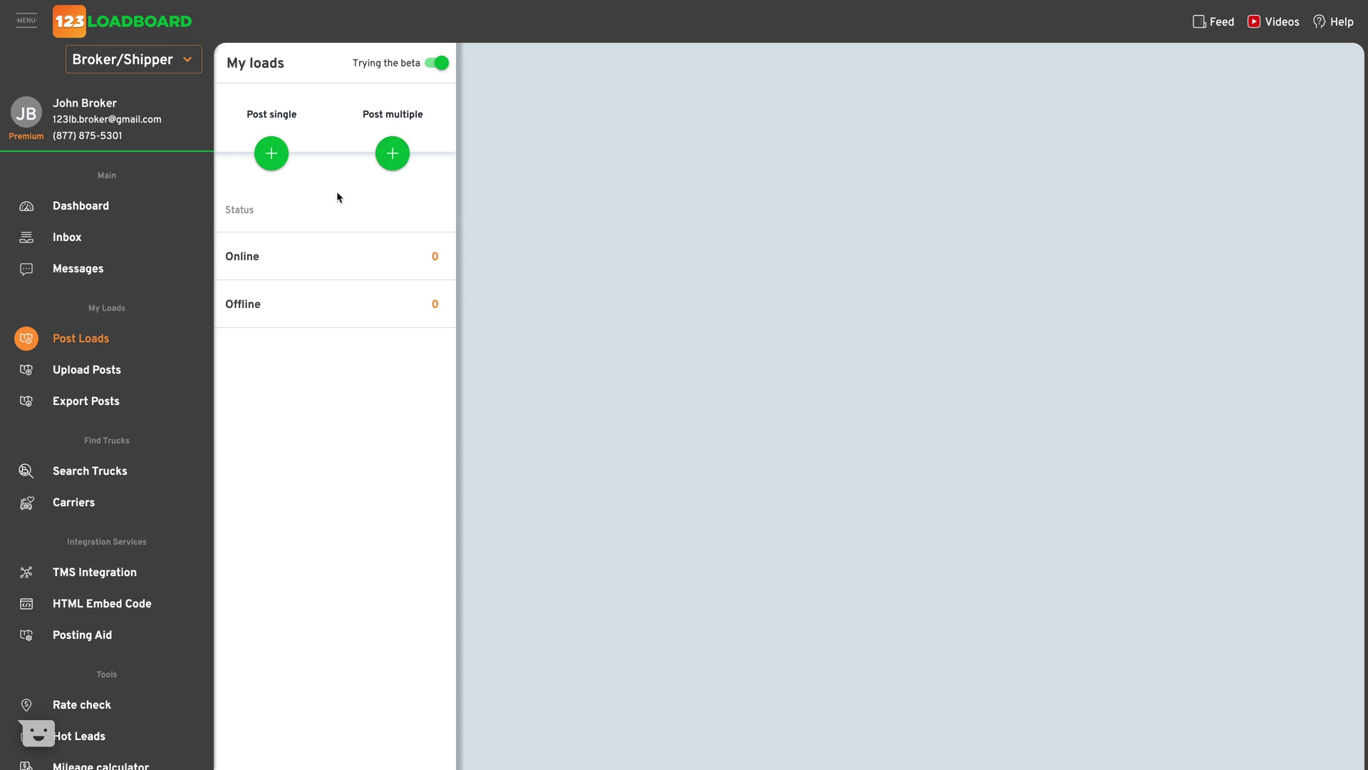
pyautogui.click(272, 153)
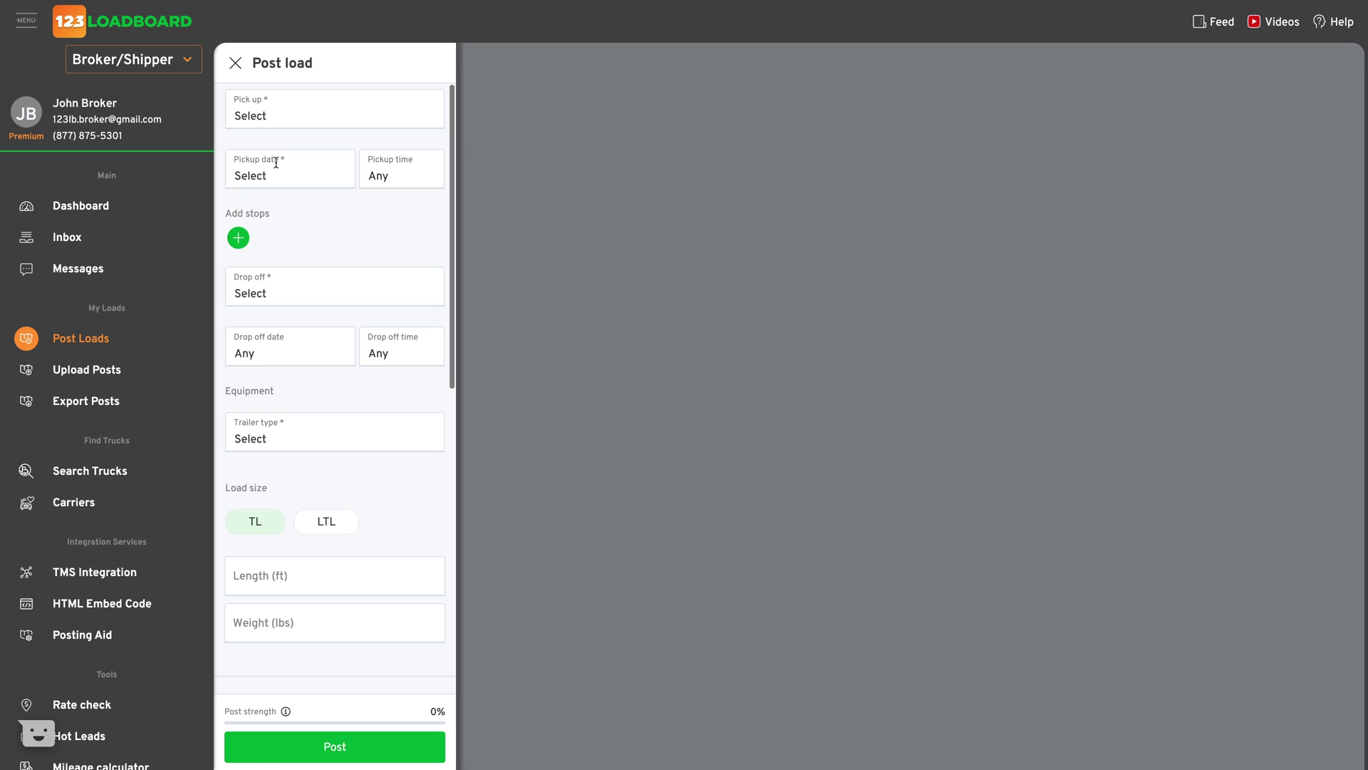
# Set the load's pickup location to Dallas, TX and its pickup date to September 24 only.
pyautogui.click(292, 109)
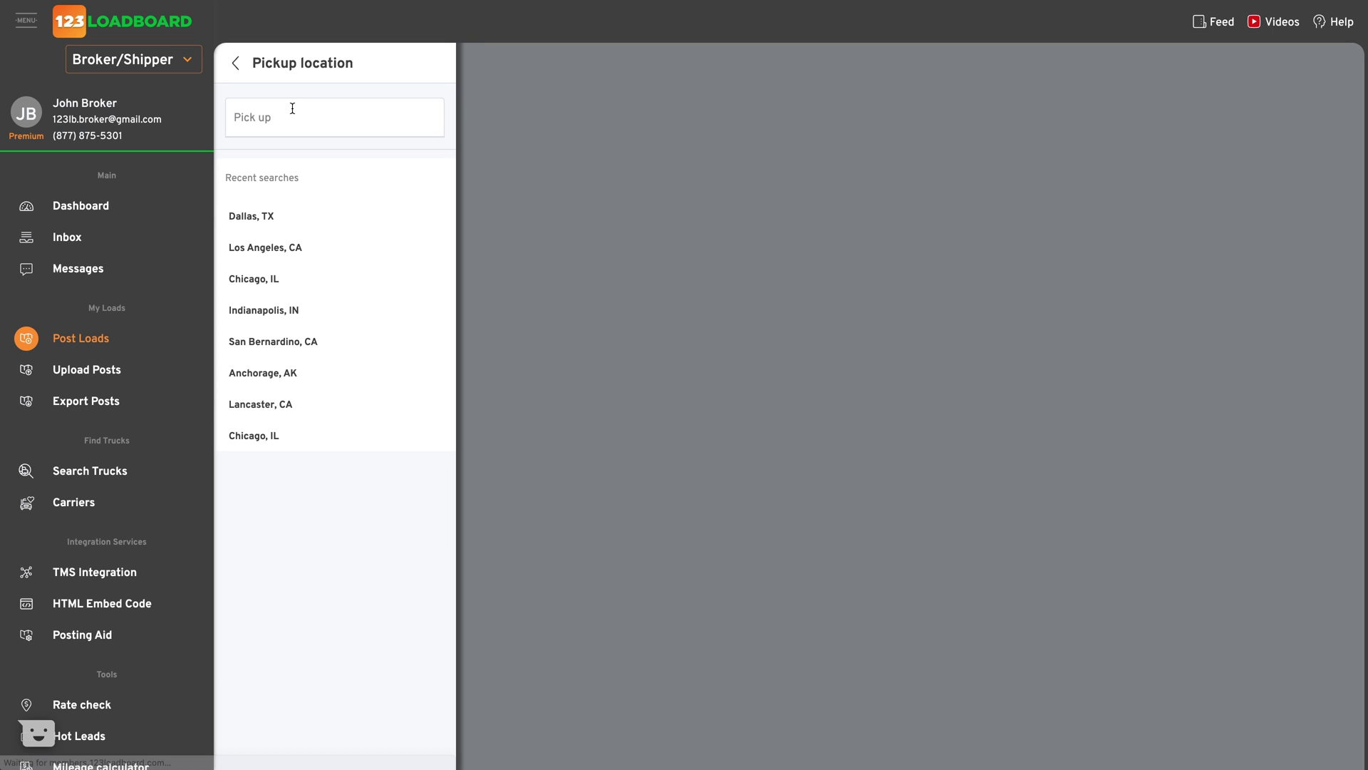
pyautogui.click(335, 215)
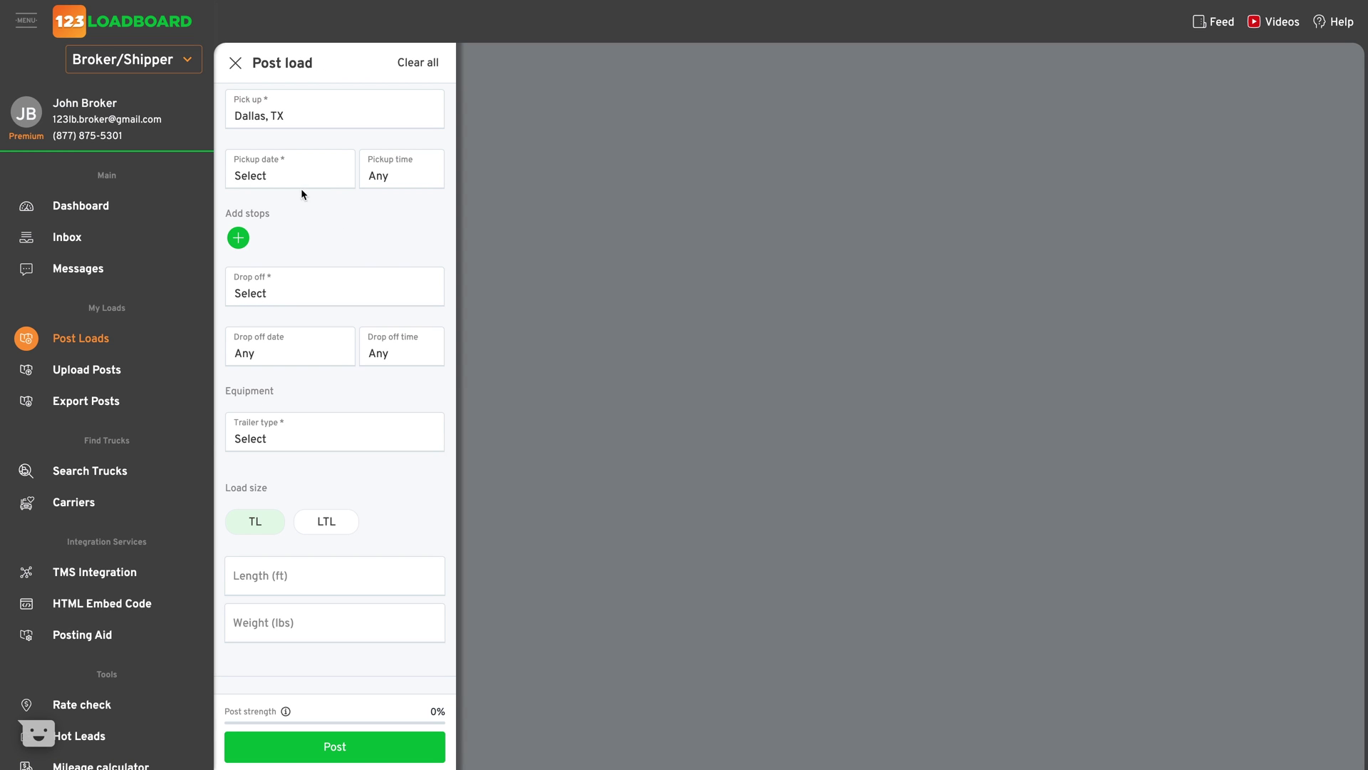
pyautogui.click(287, 176)
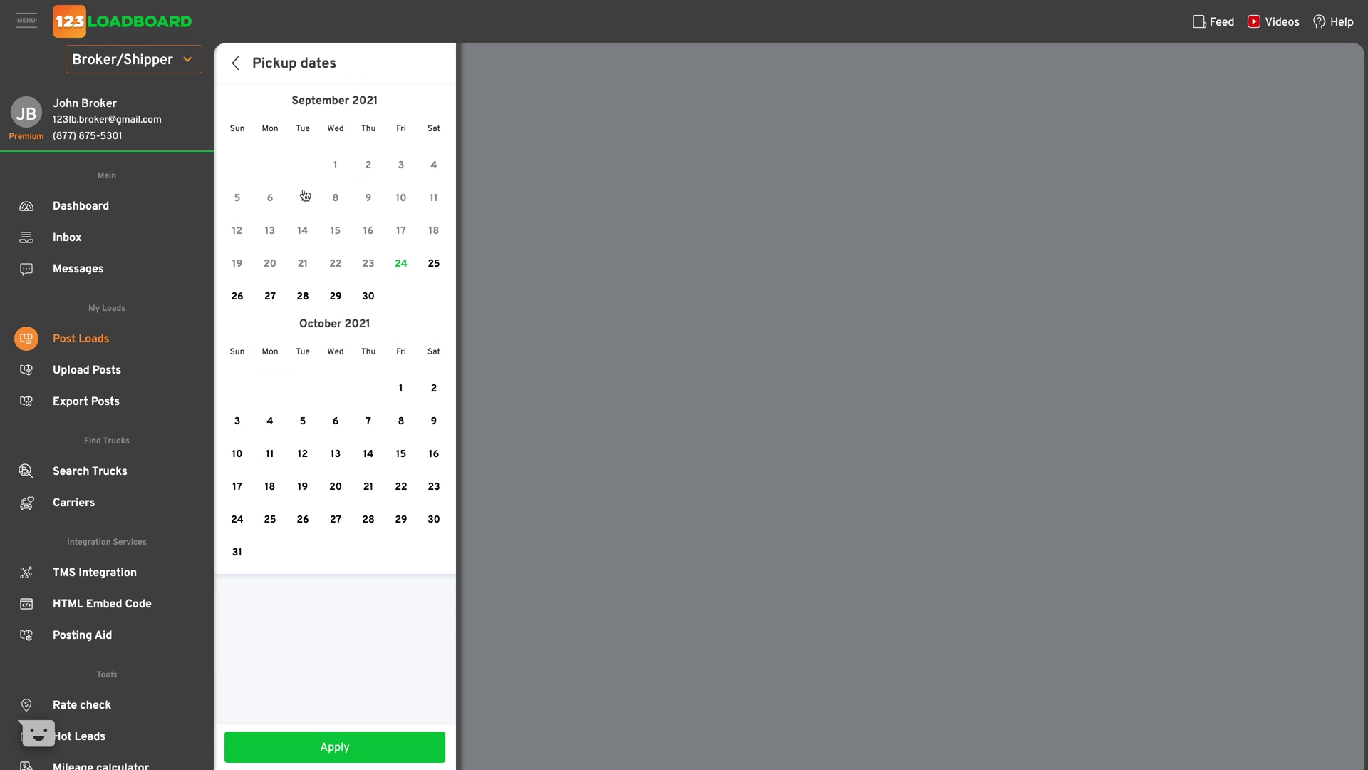
pyautogui.click(401, 263)
pyautogui.click(434, 263)
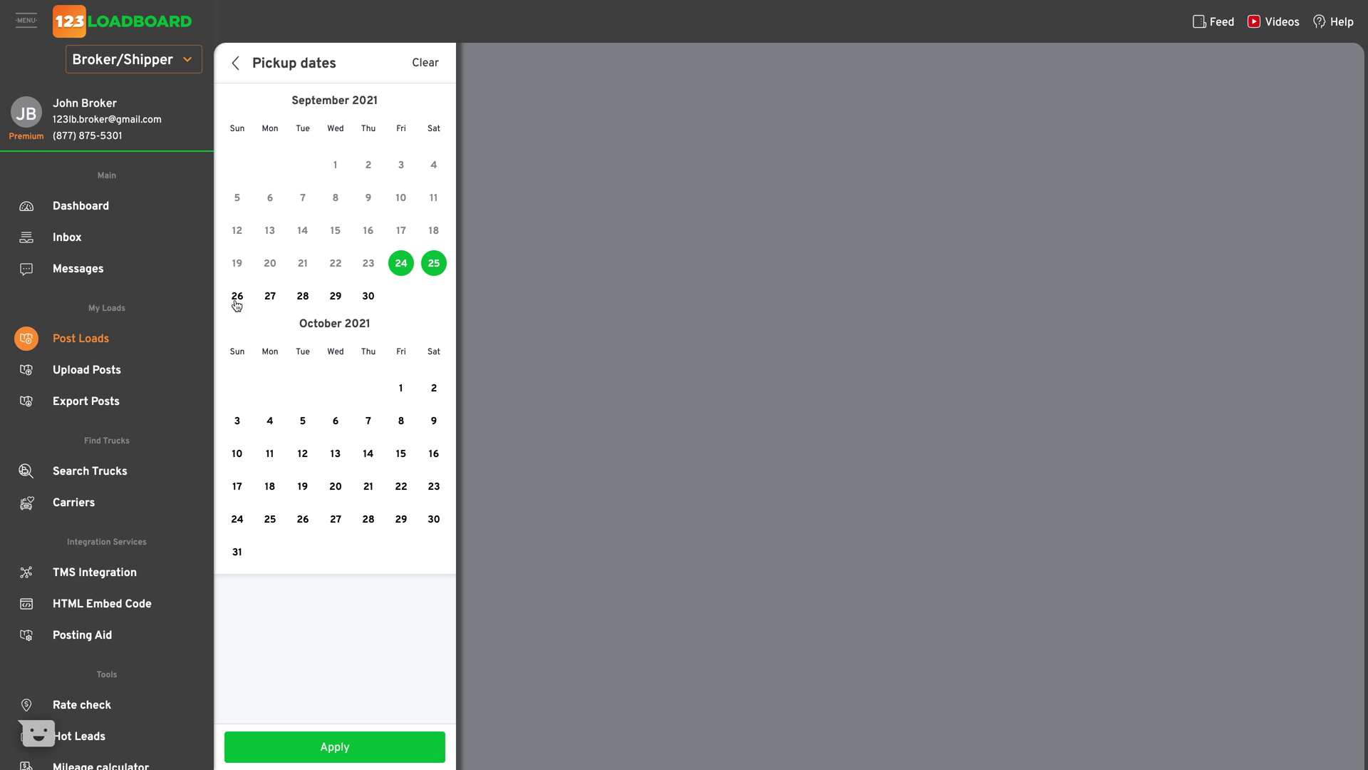
pyautogui.click(435, 274)
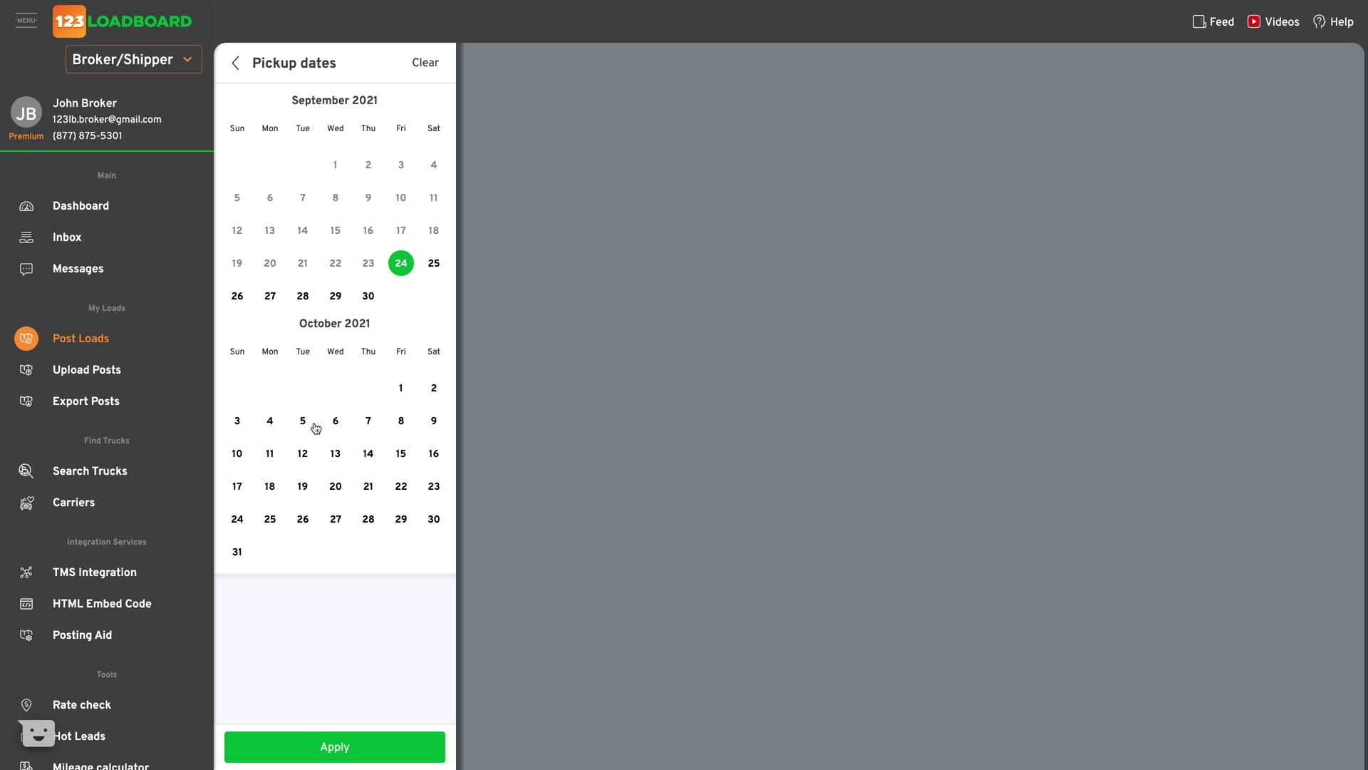
pyautogui.click(317, 742)
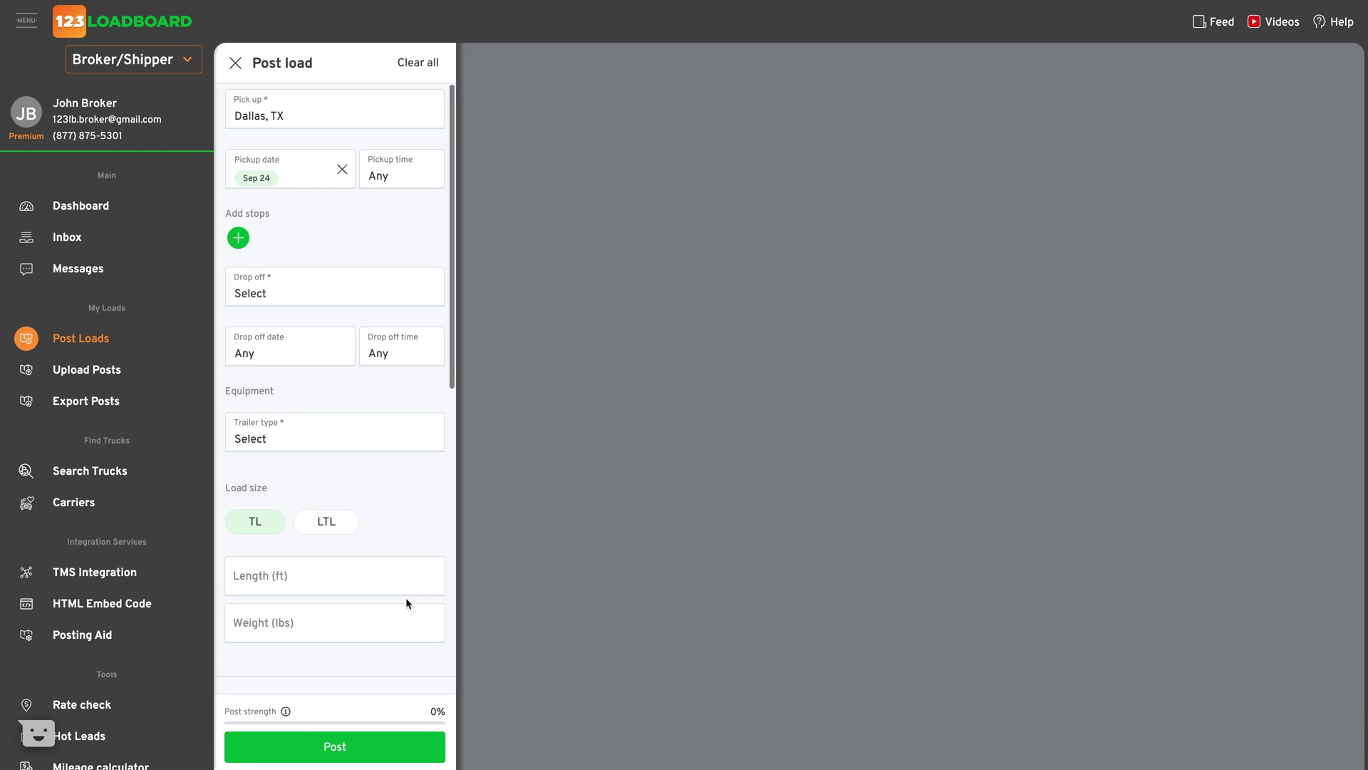
# Set the pickup time to 9:00 AM.
pyautogui.click(375, 177)
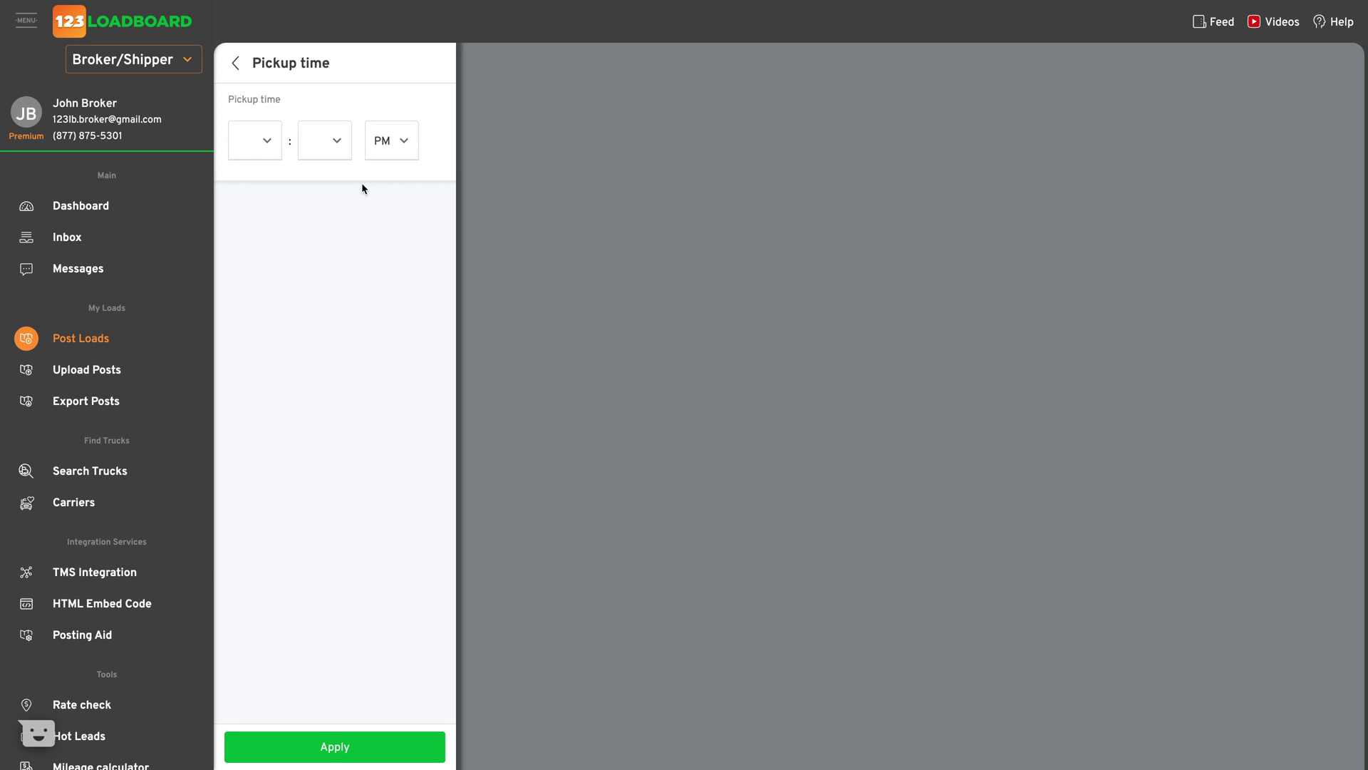
pyautogui.click(249, 140)
pyautogui.click(258, 400)
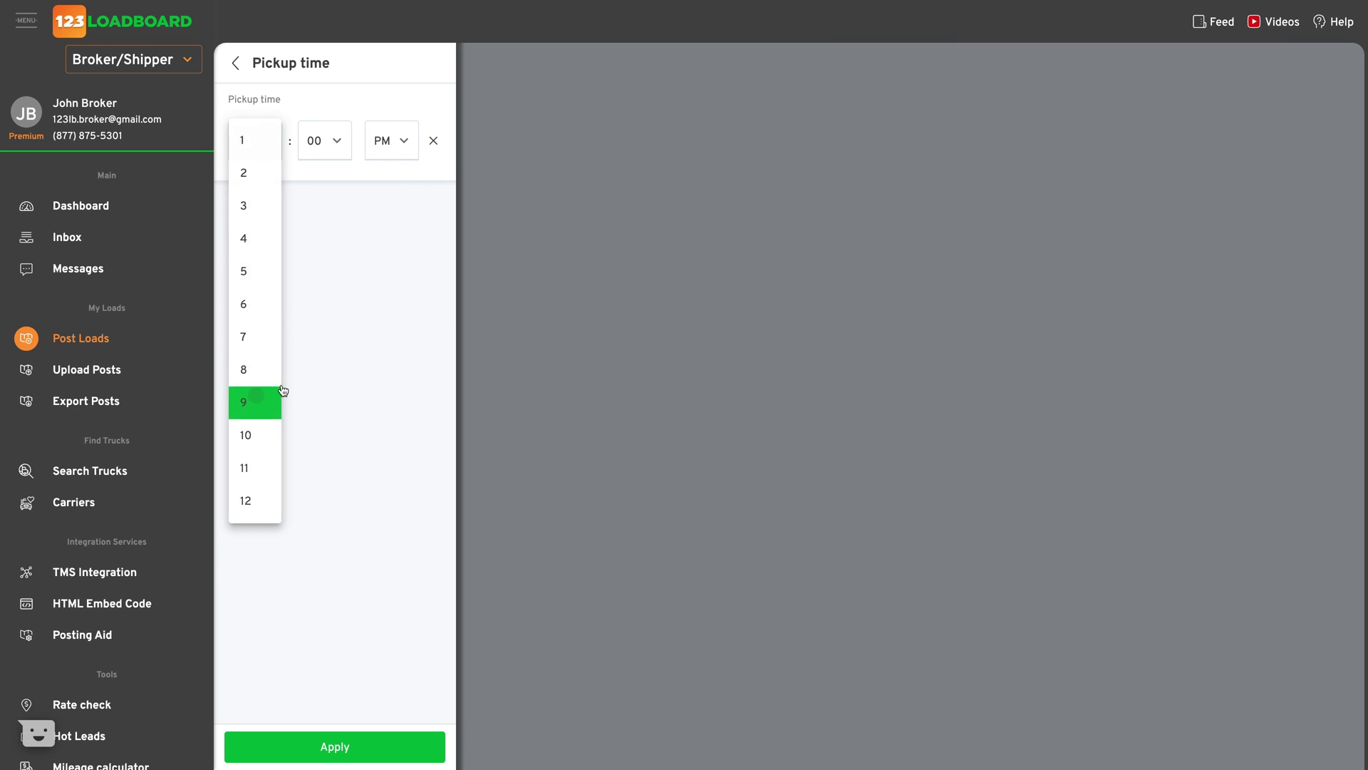
pyautogui.click(394, 149)
pyautogui.click(387, 109)
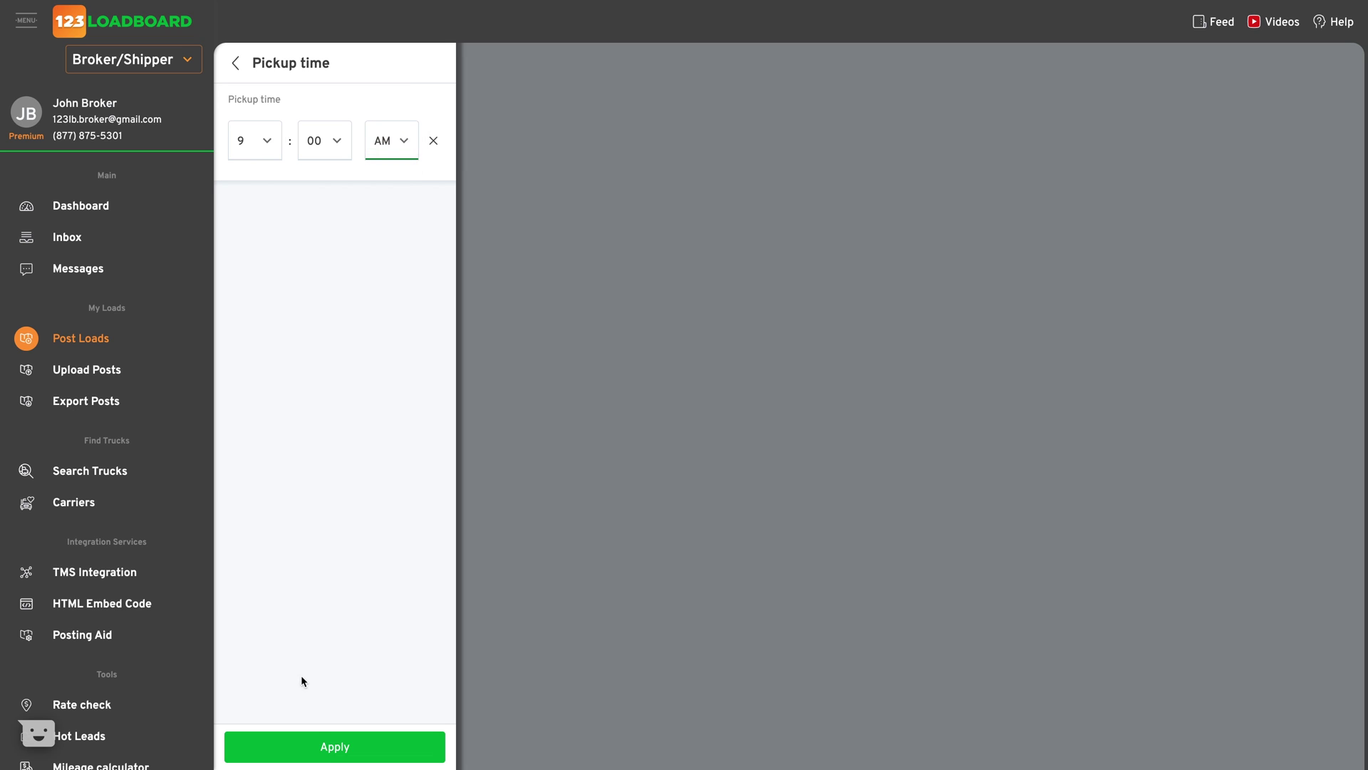
pyautogui.click(305, 742)
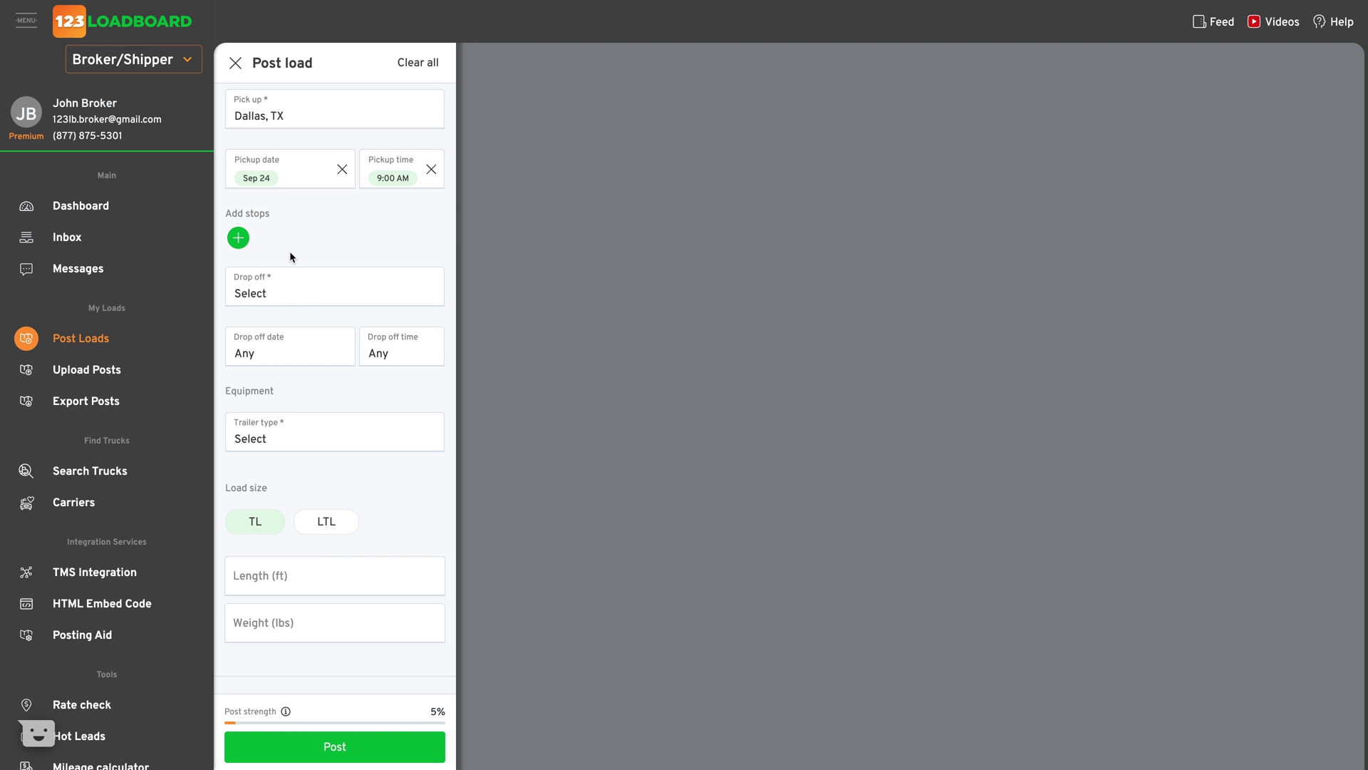
# Set the drop-off location to Los Angeles, CA and the drop-off date to September 27.
pyautogui.click(270, 295)
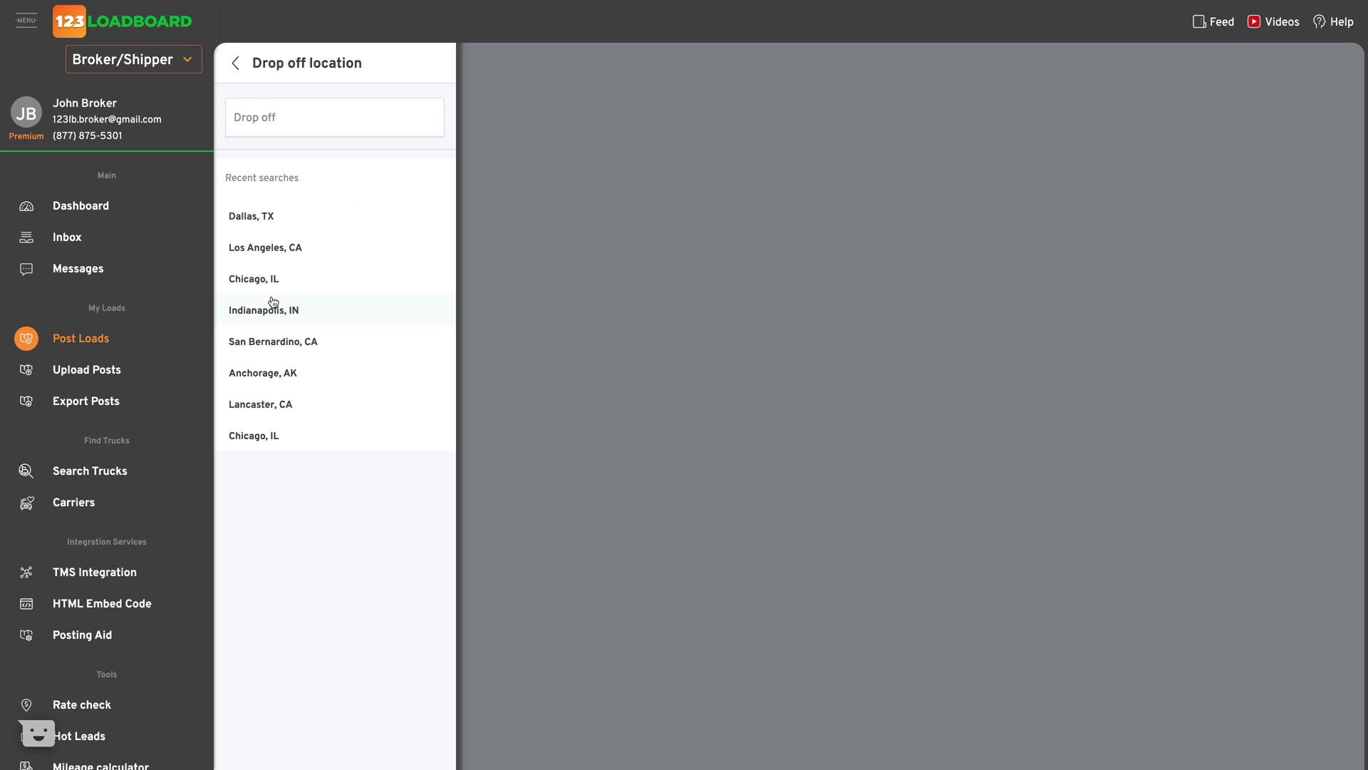
pyautogui.click(298, 247)
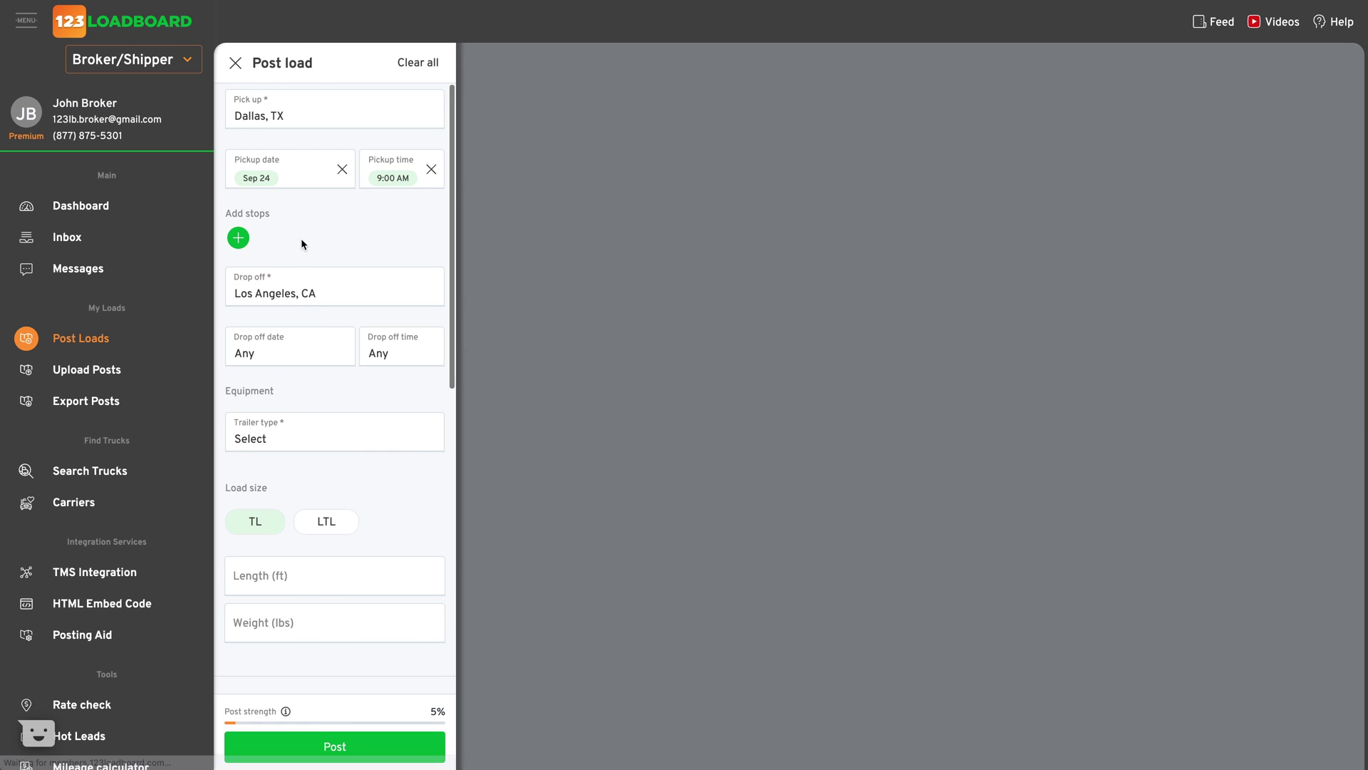
pyautogui.click(318, 337)
pyautogui.click(270, 298)
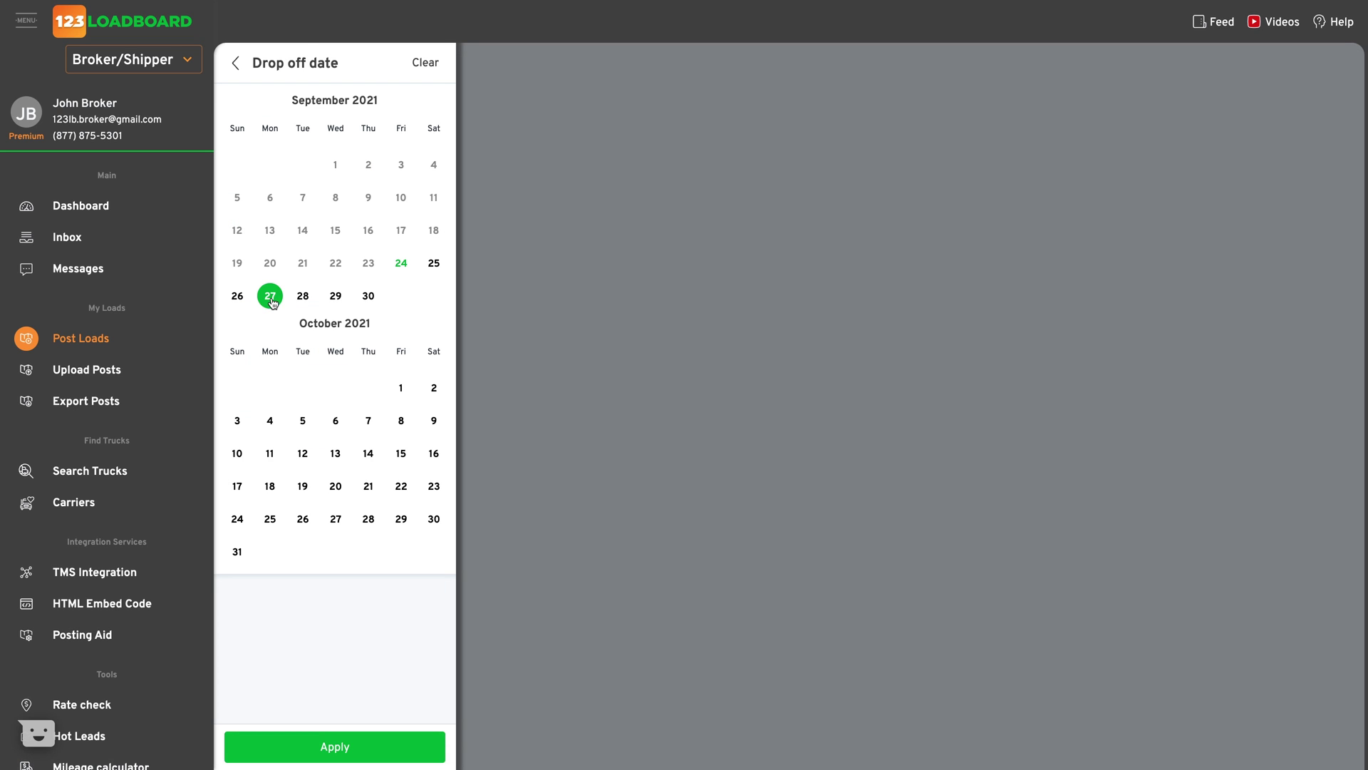
pyautogui.click(364, 747)
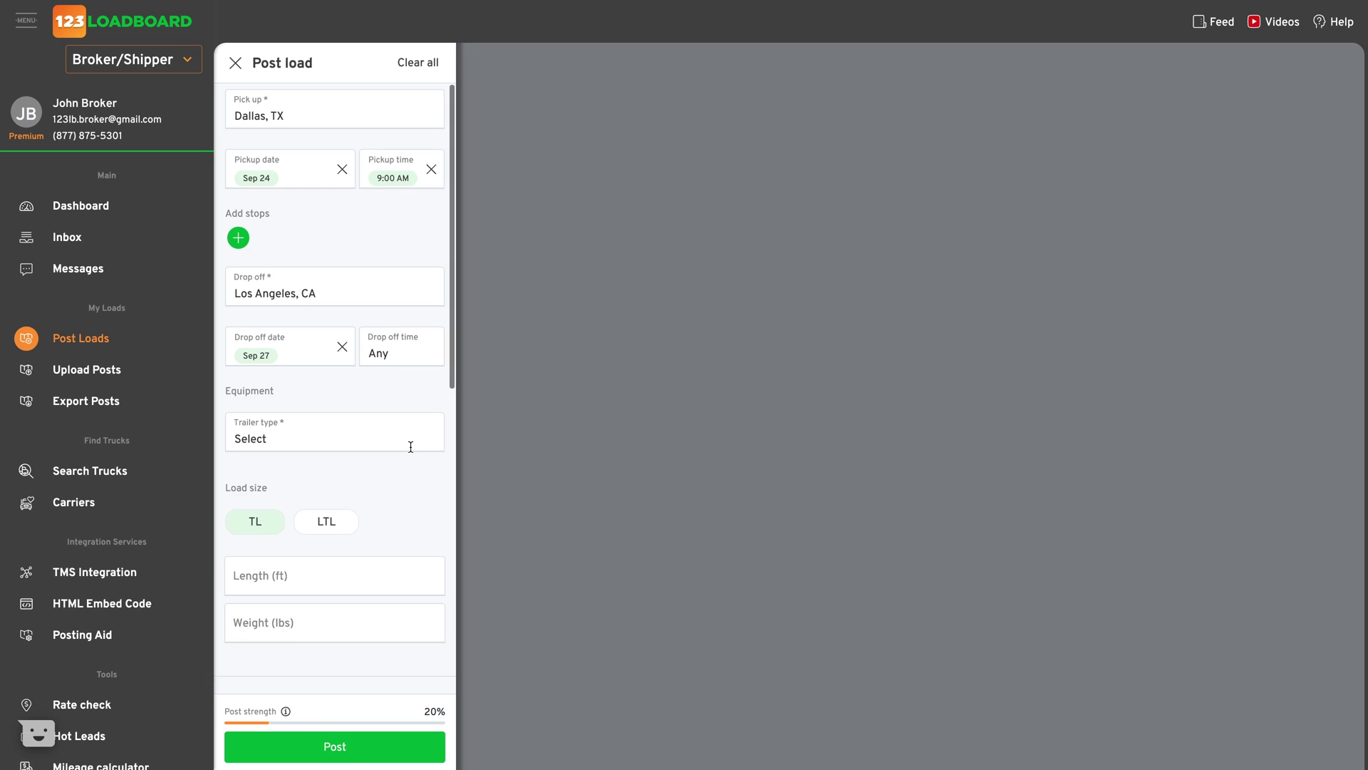
# Set the drop-off time to 5:00 PM.
pyautogui.click(393, 335)
pyautogui.click(268, 139)
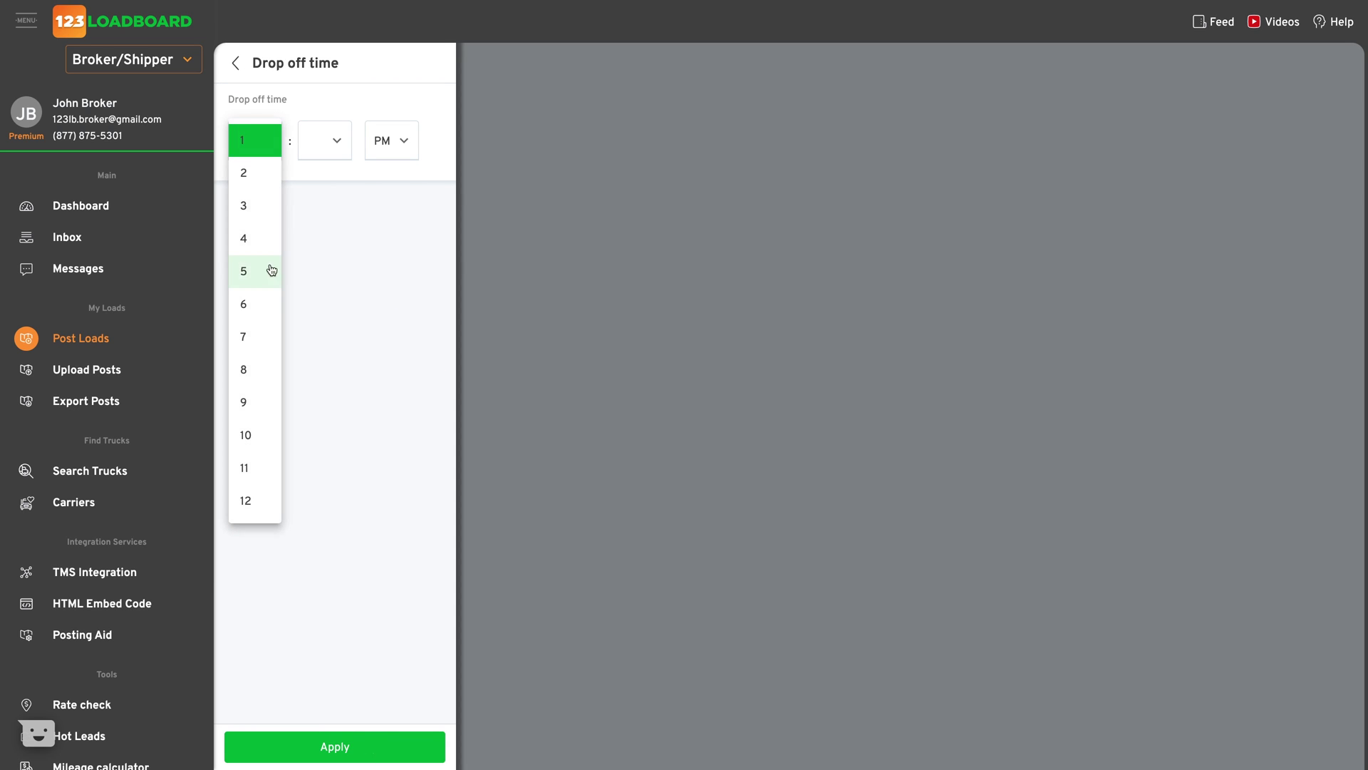
pyautogui.click(272, 269)
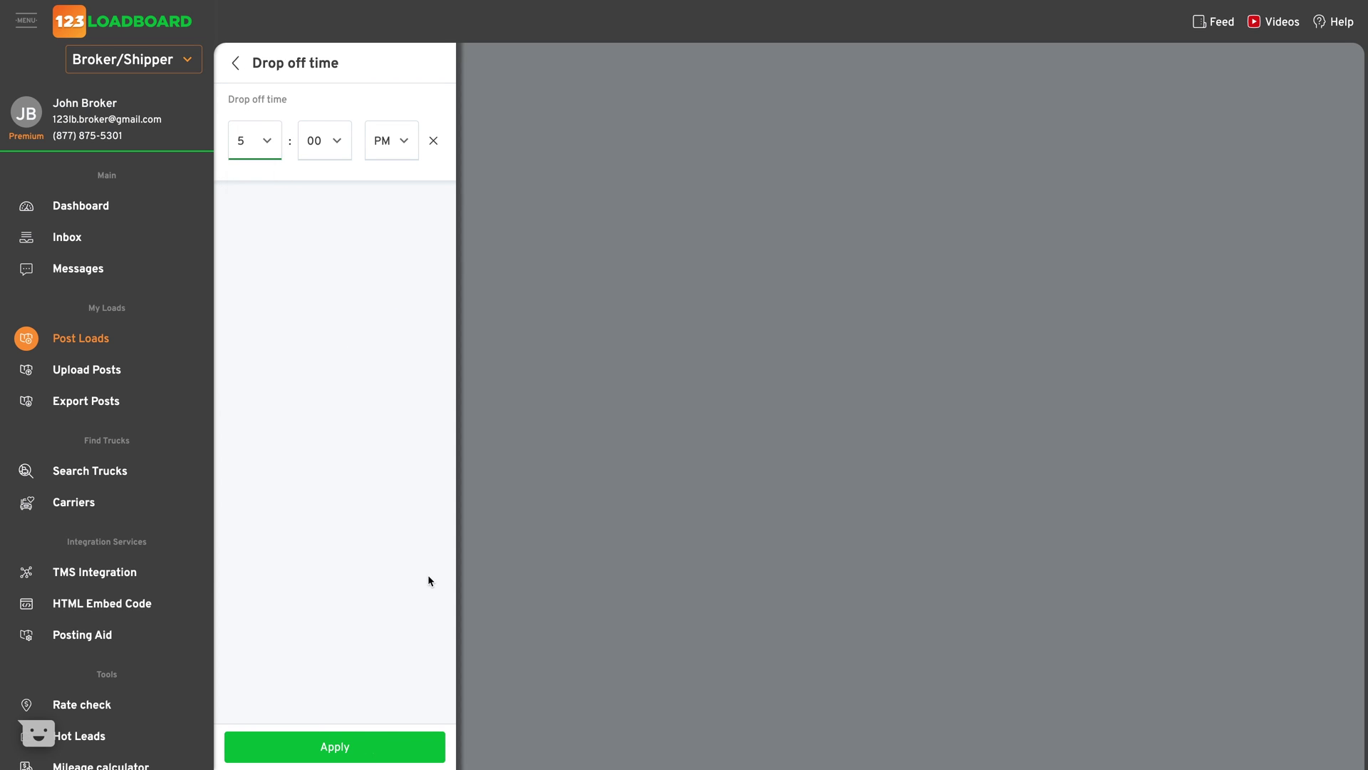
pyautogui.click(397, 741)
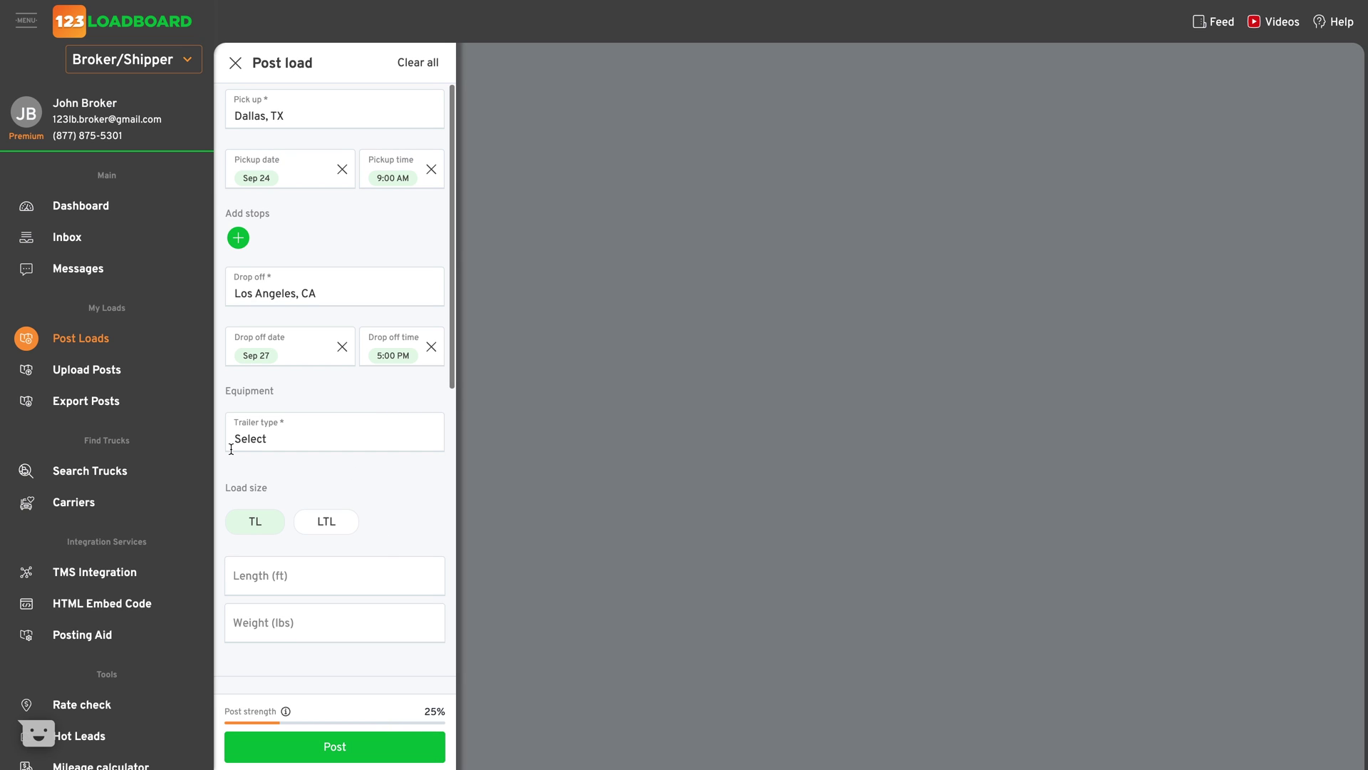
# Choose Reefer (R) and Van (V) as the trailer types for the load.
pyautogui.click(249, 436)
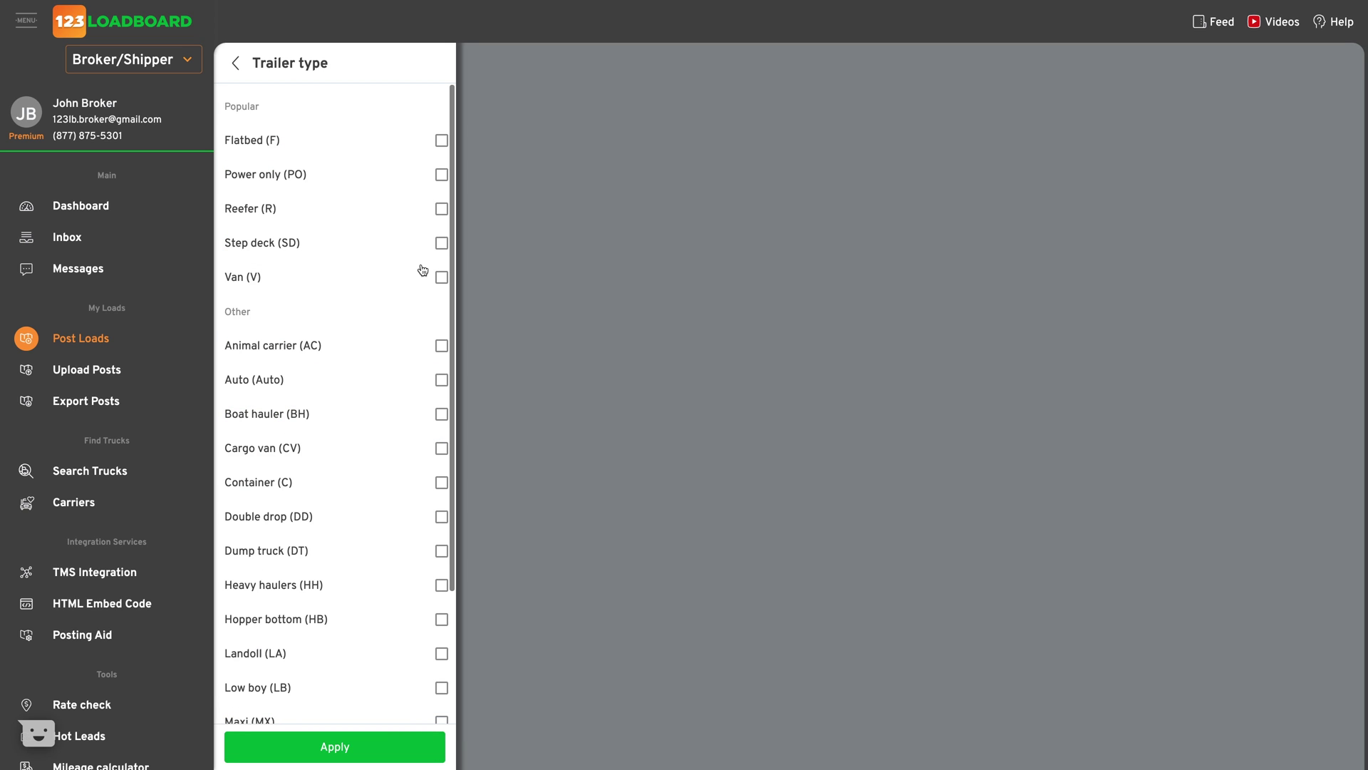
pyautogui.click(269, 212)
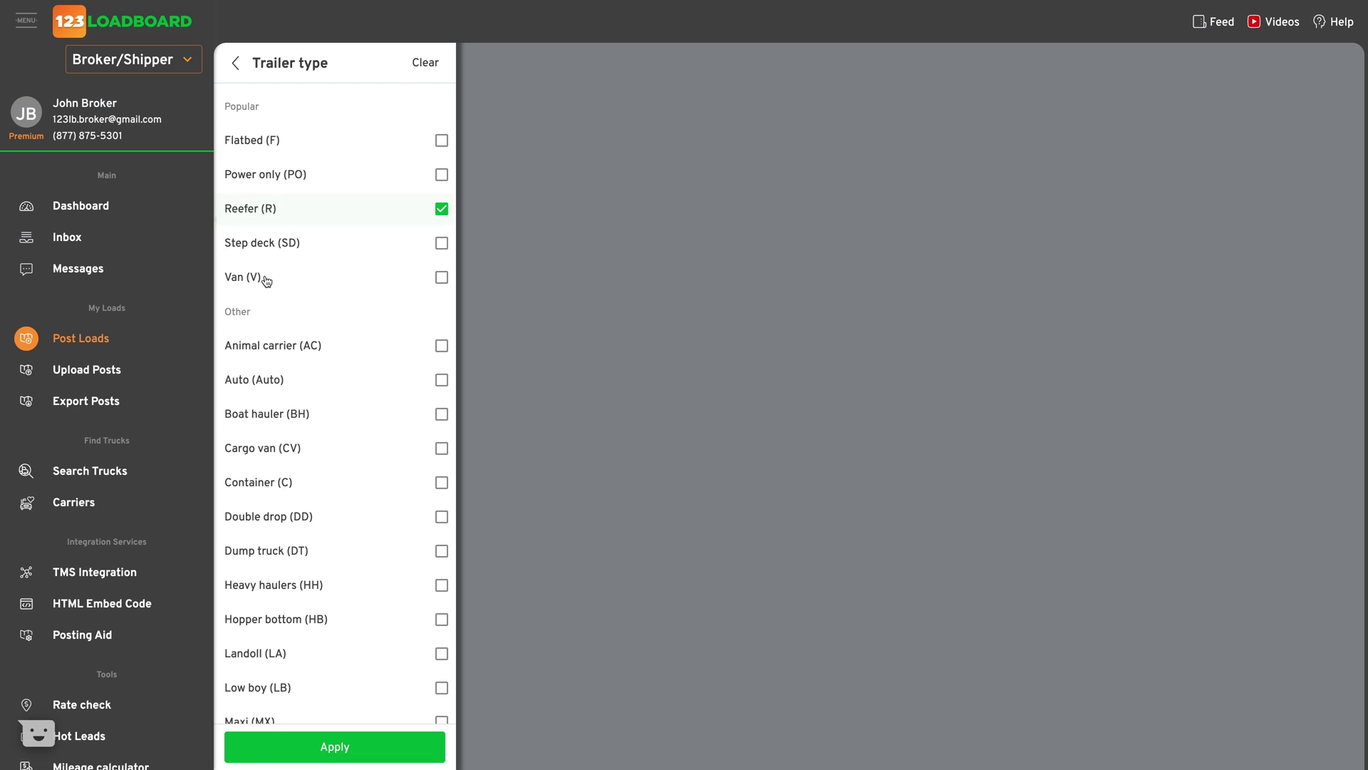
pyautogui.click(267, 280)
pyautogui.click(394, 742)
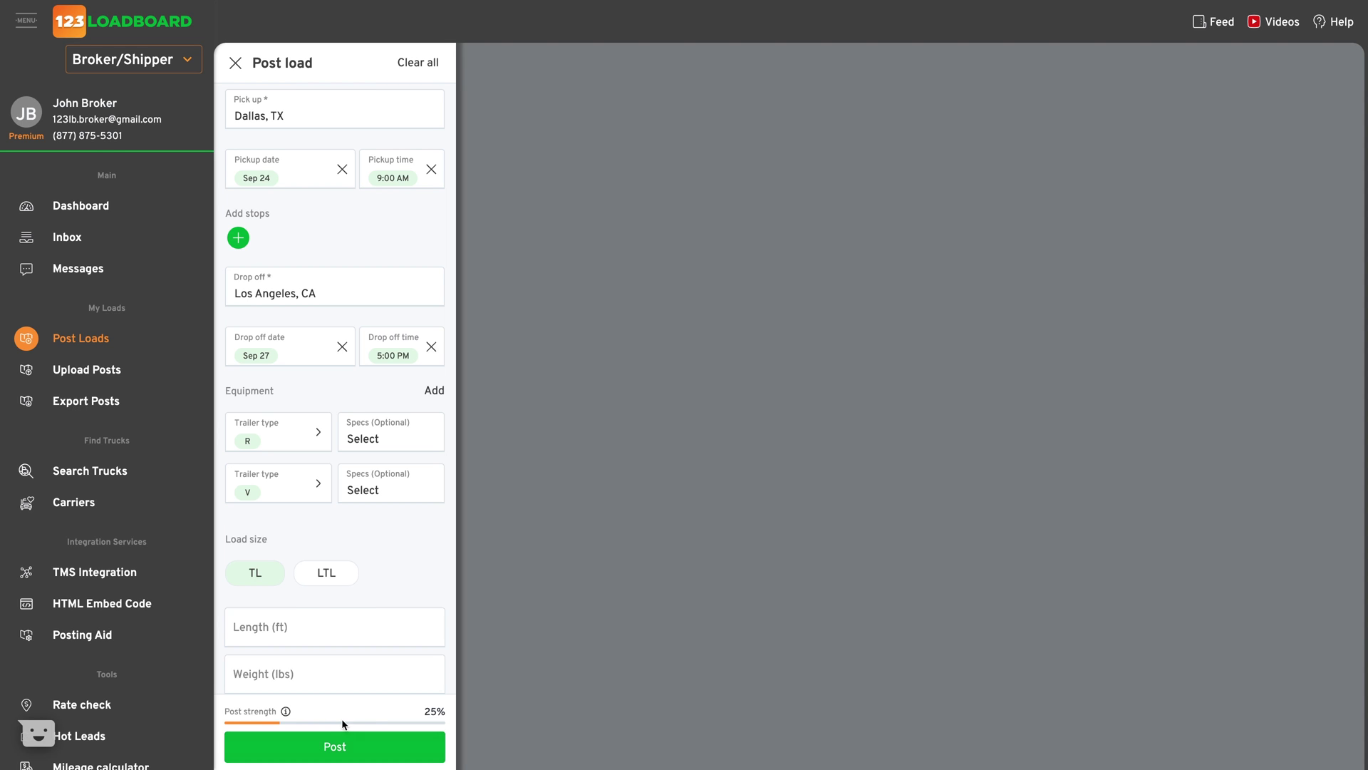
# Review the optional specifications offered for the Reefer trailer and return to the load form without choosing any.
pyautogui.click(379, 443)
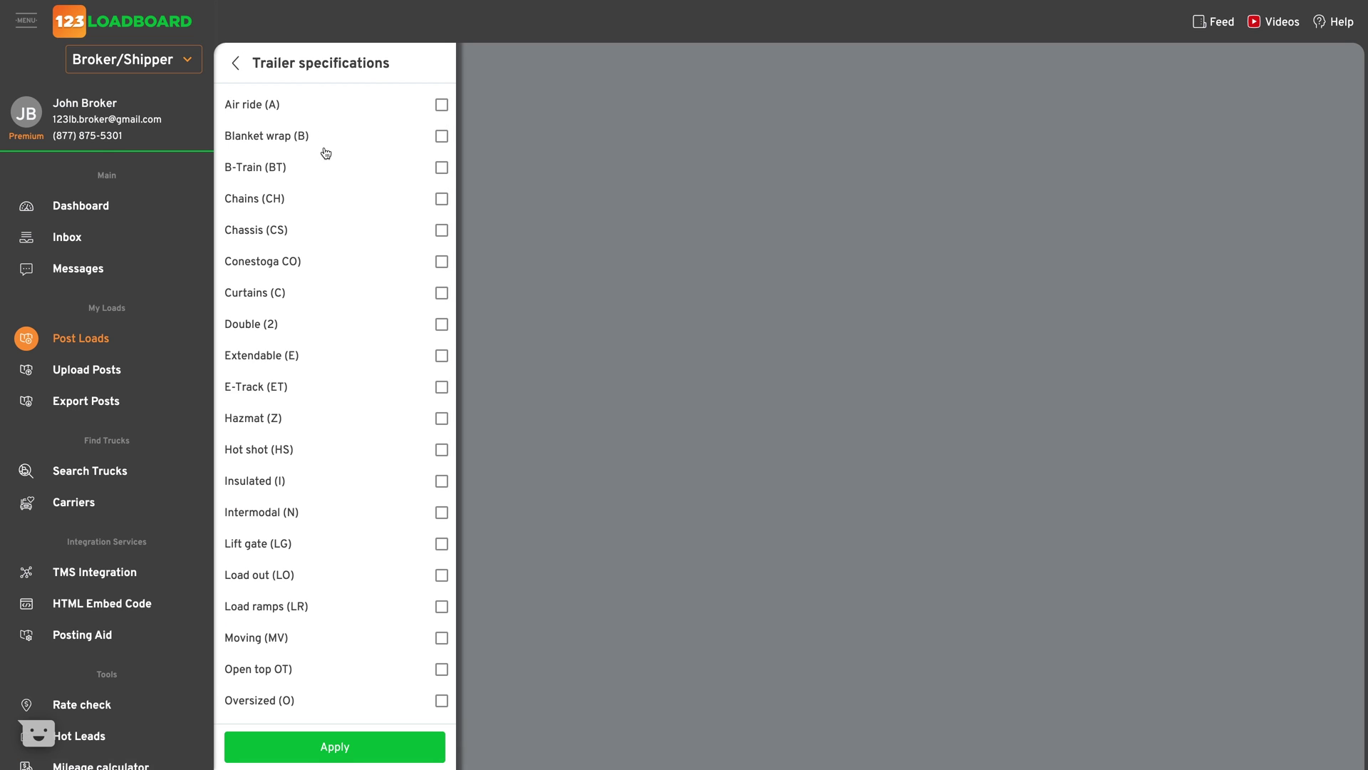
pyautogui.scroll(-4, 328, 178)
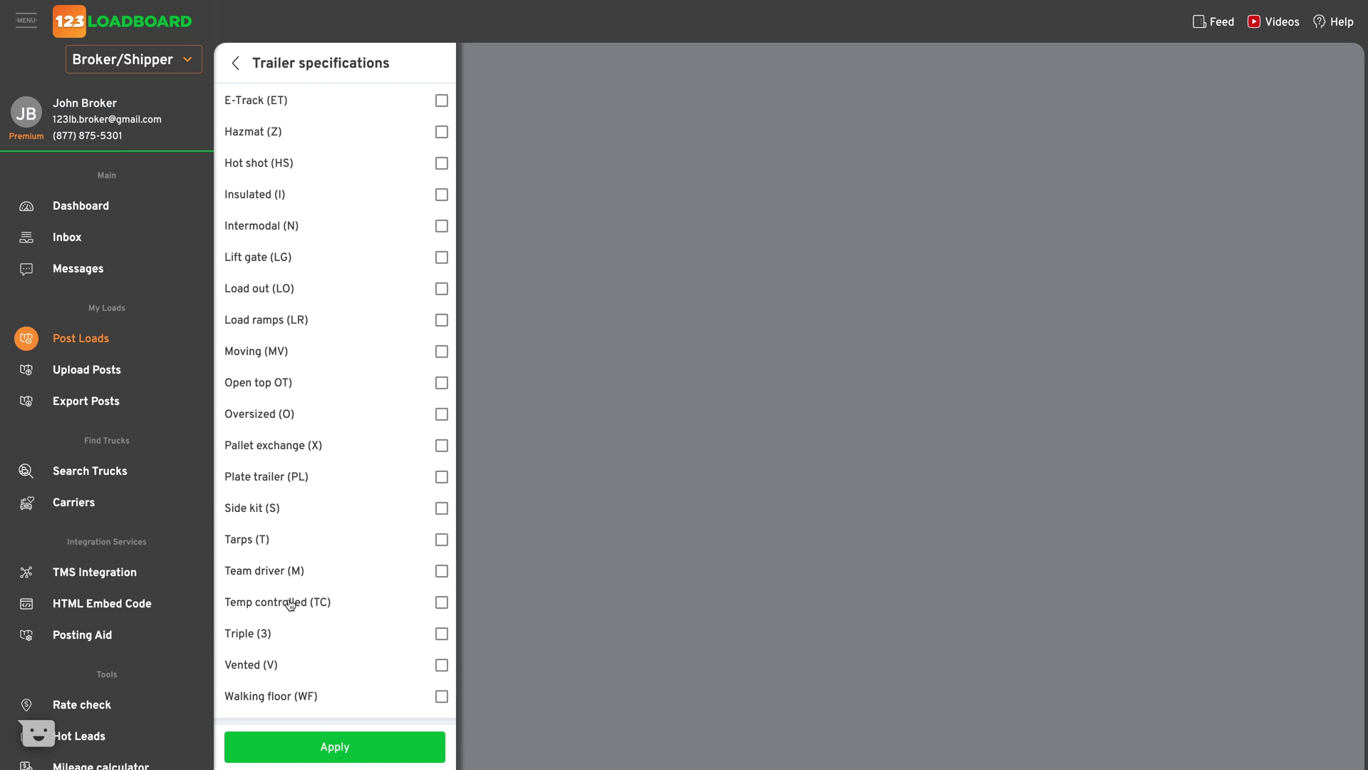
pyautogui.click(238, 64)
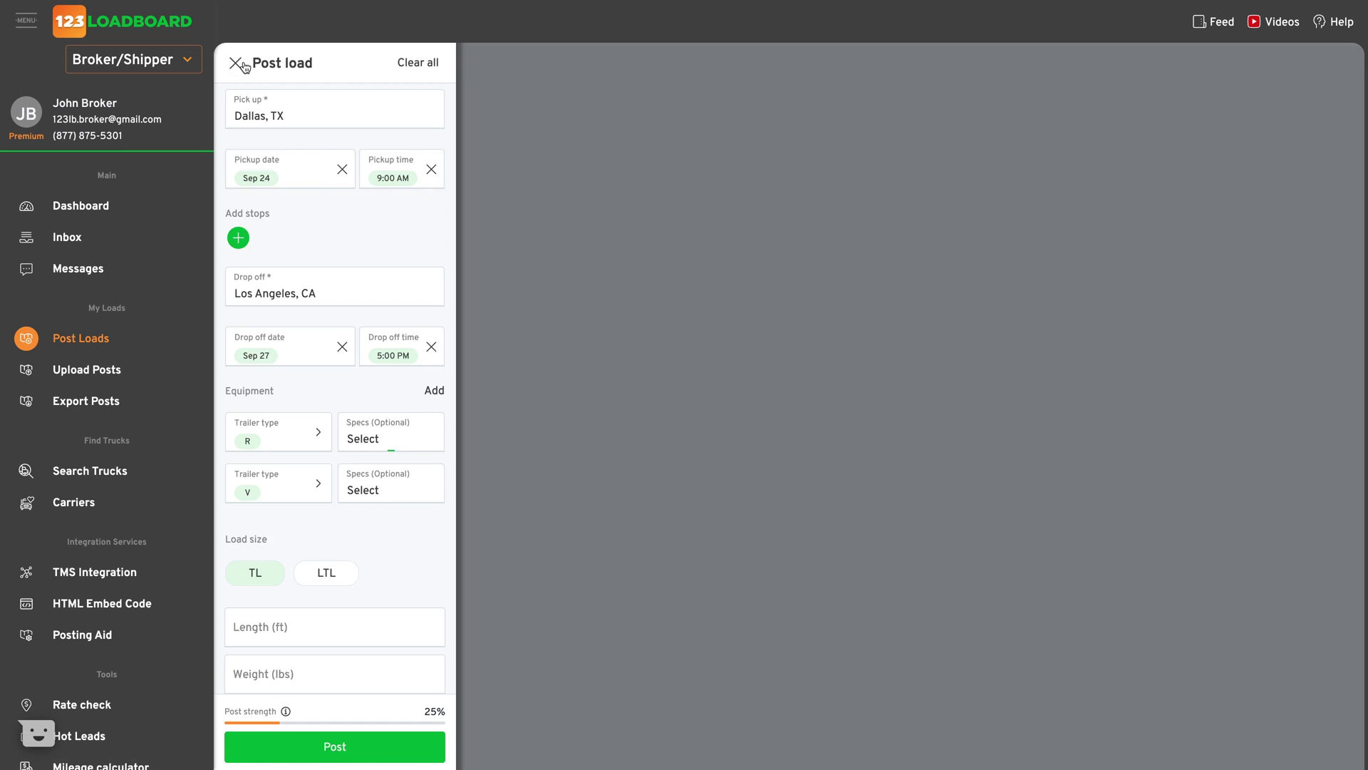
# Set the load's length to 53 ft and its weight to 35,000 lbs.
pyautogui.scroll(-3, 391, 492)
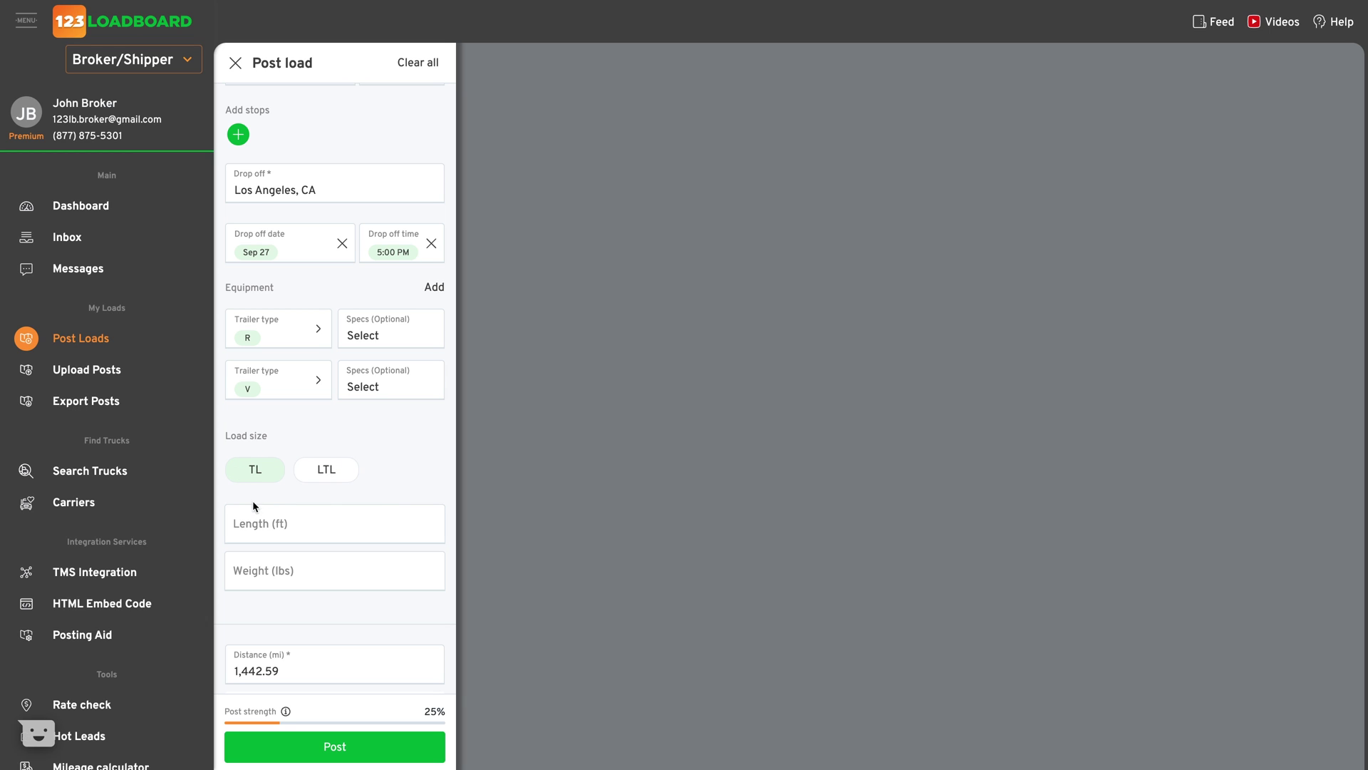
pyautogui.click(273, 514)
pyautogui.write('53')
pyautogui.click(325, 572)
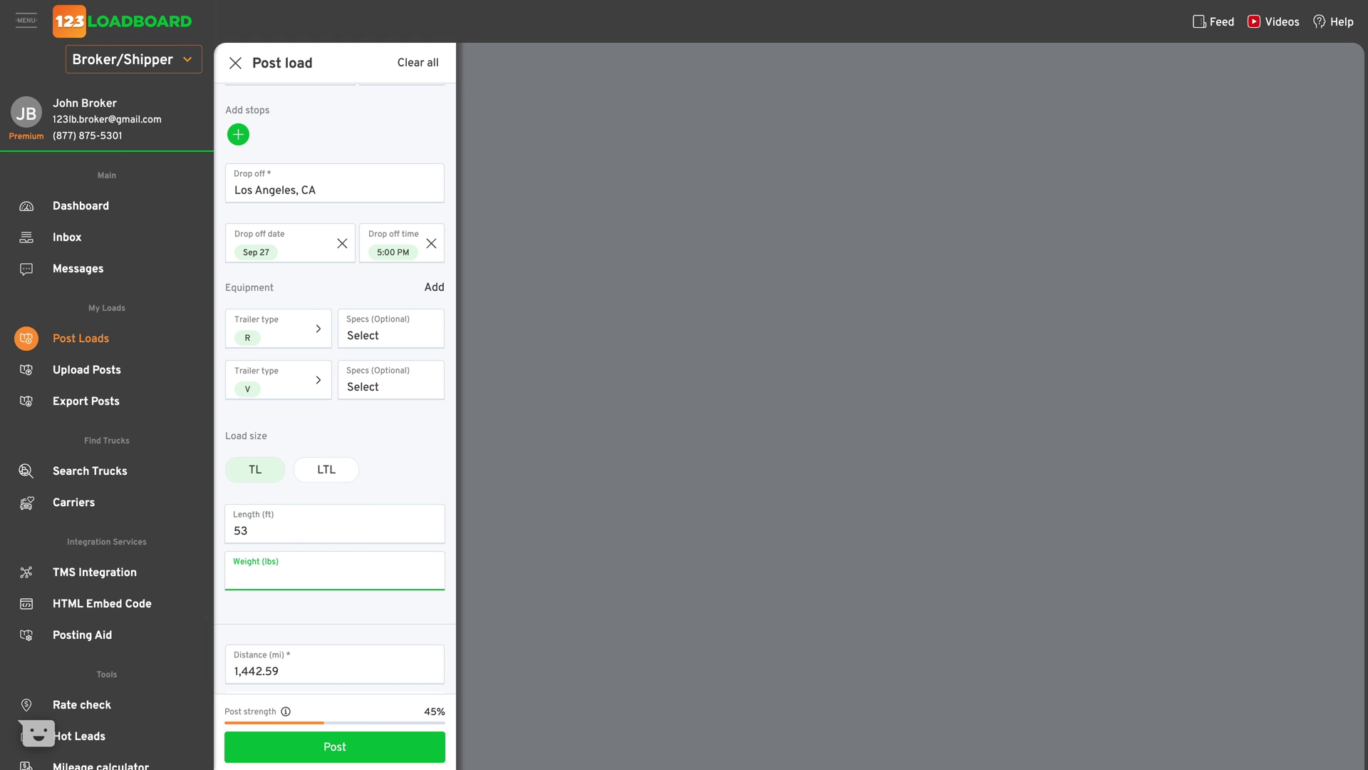
pyautogui.write('35000')
pyautogui.click(394, 488)
# Set the load's distance to 1,442 miles and its rate to $2,400.
pyautogui.scroll(-2, 396, 560)
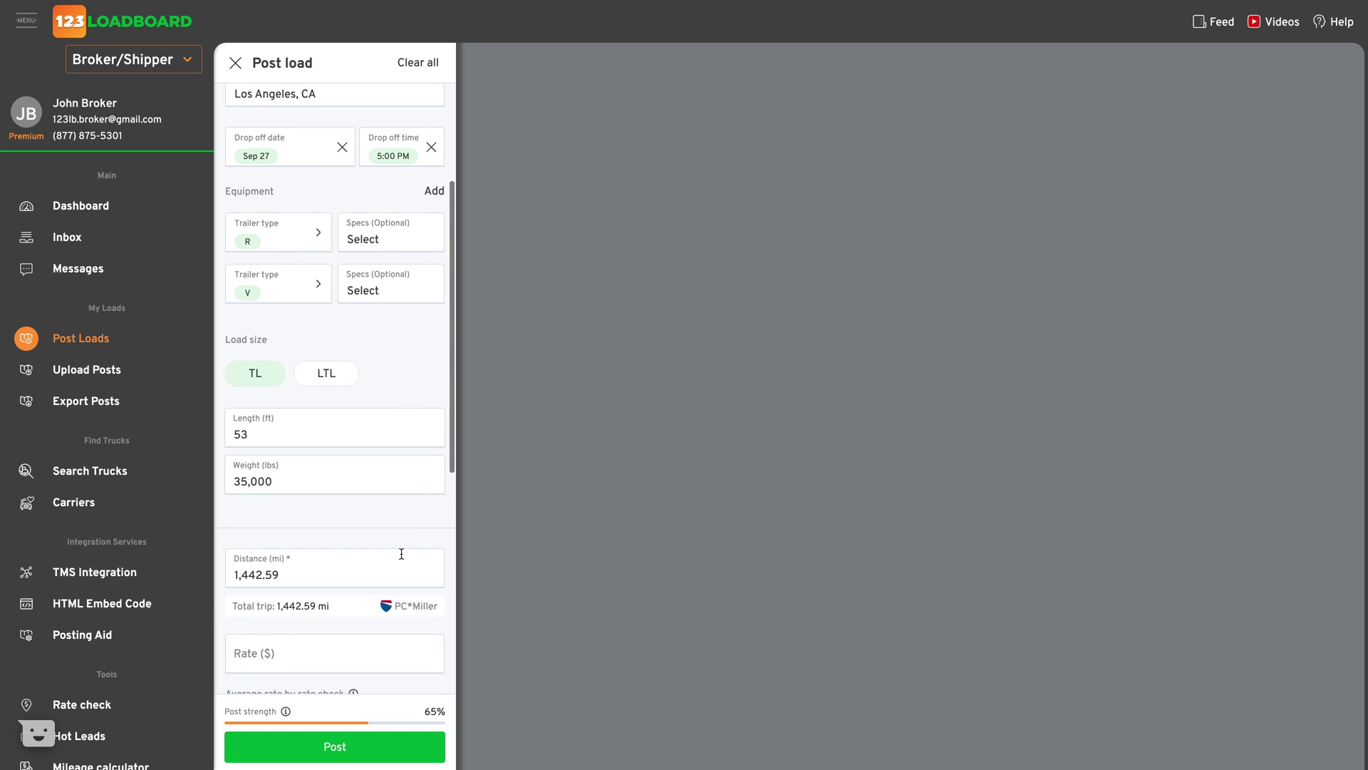
pyautogui.scroll(-2, 374, 617)
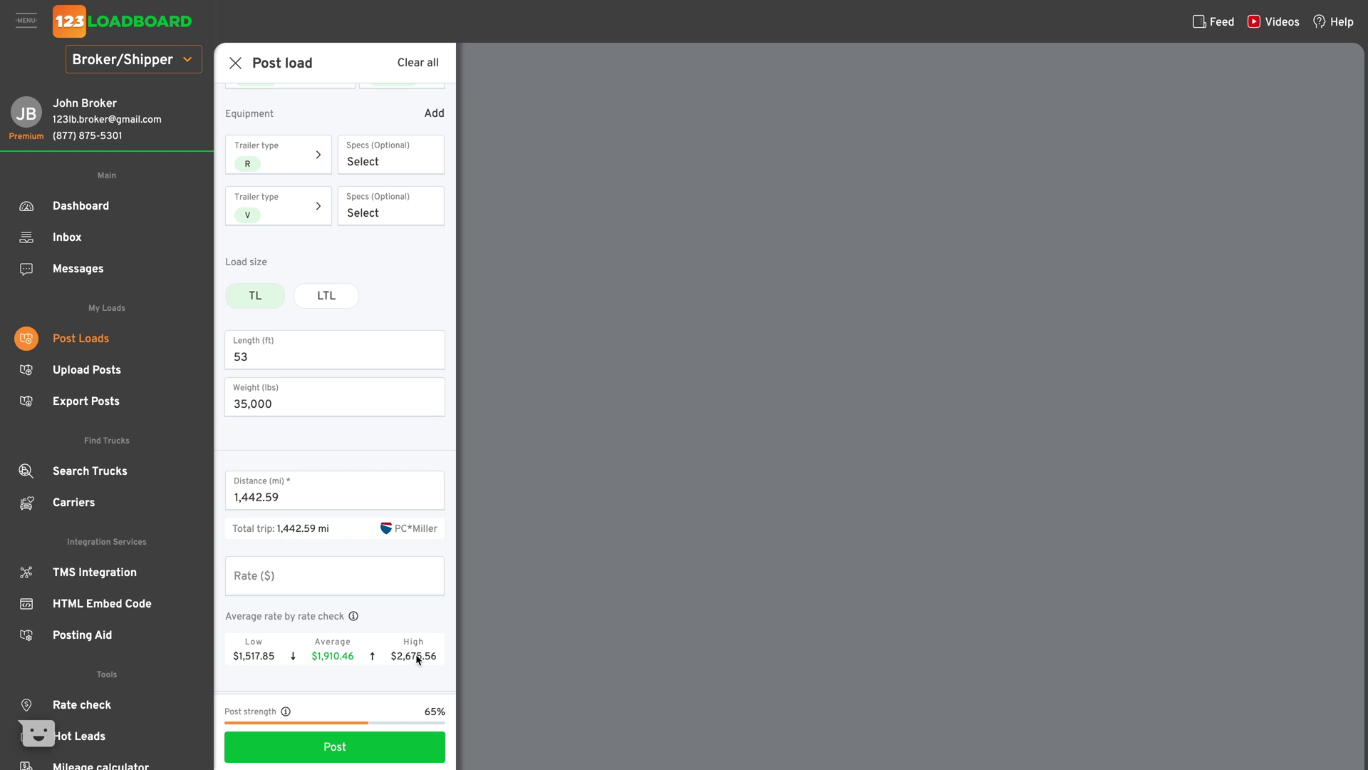
pyautogui.click(398, 581)
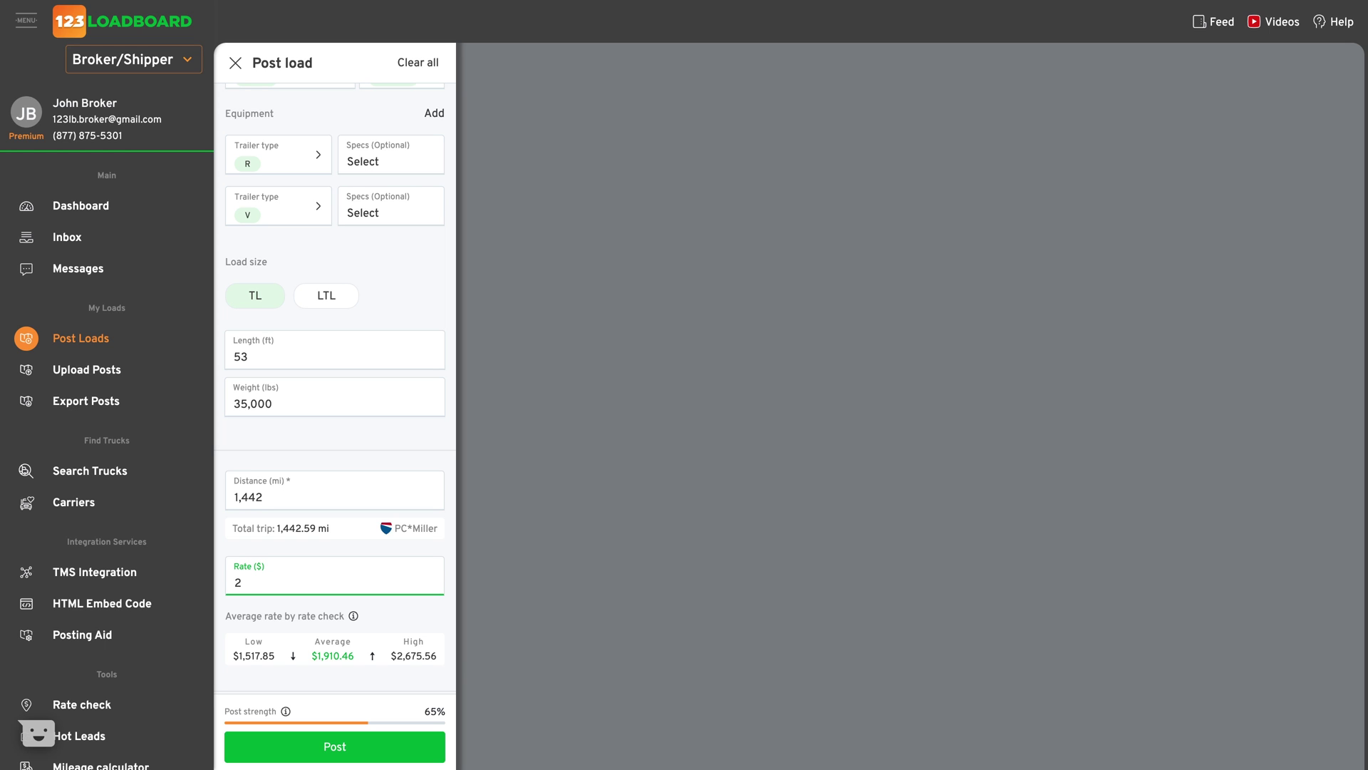
pyautogui.write('2,400')
pyautogui.click(560, 571)
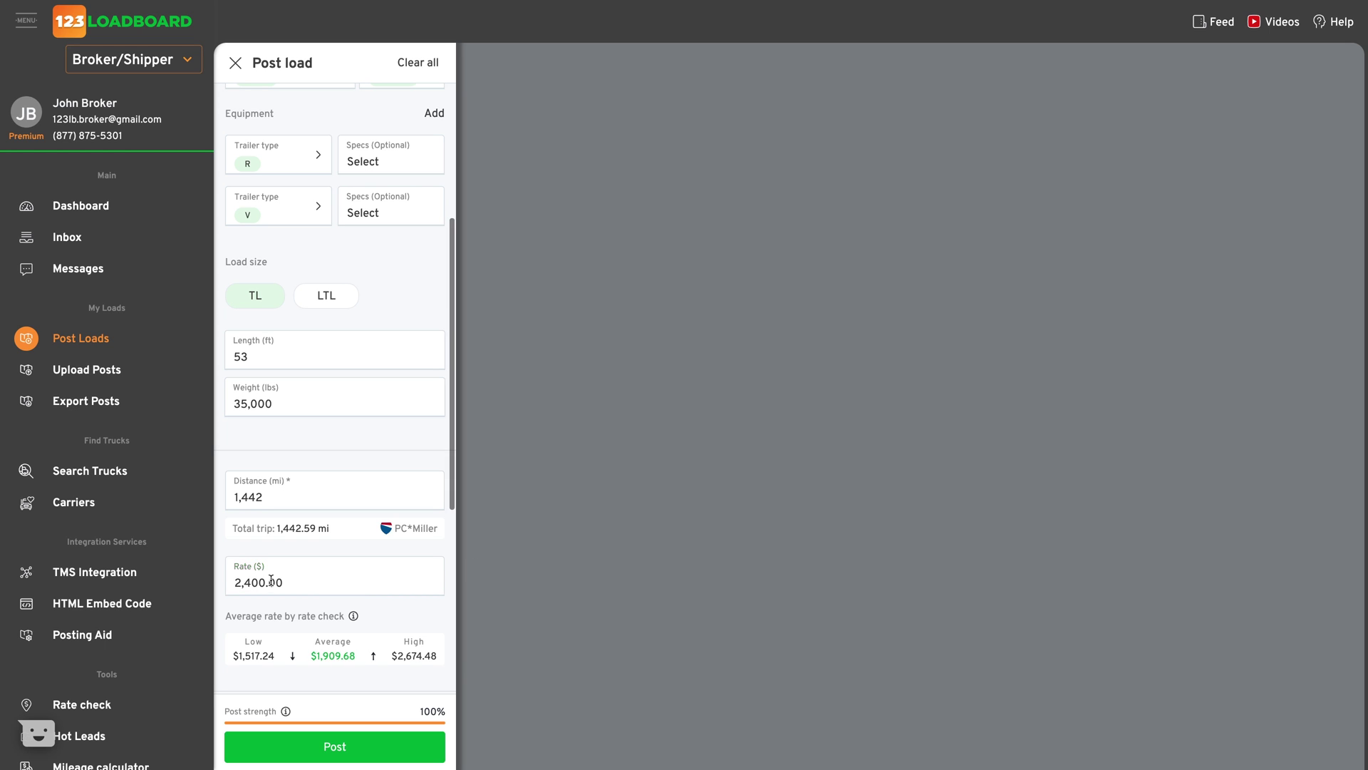
# Add the note "Min. 3 months experience" to the load post.
pyautogui.scroll(-1, 280, 593)
pyautogui.scroll(-4, 335, 592)
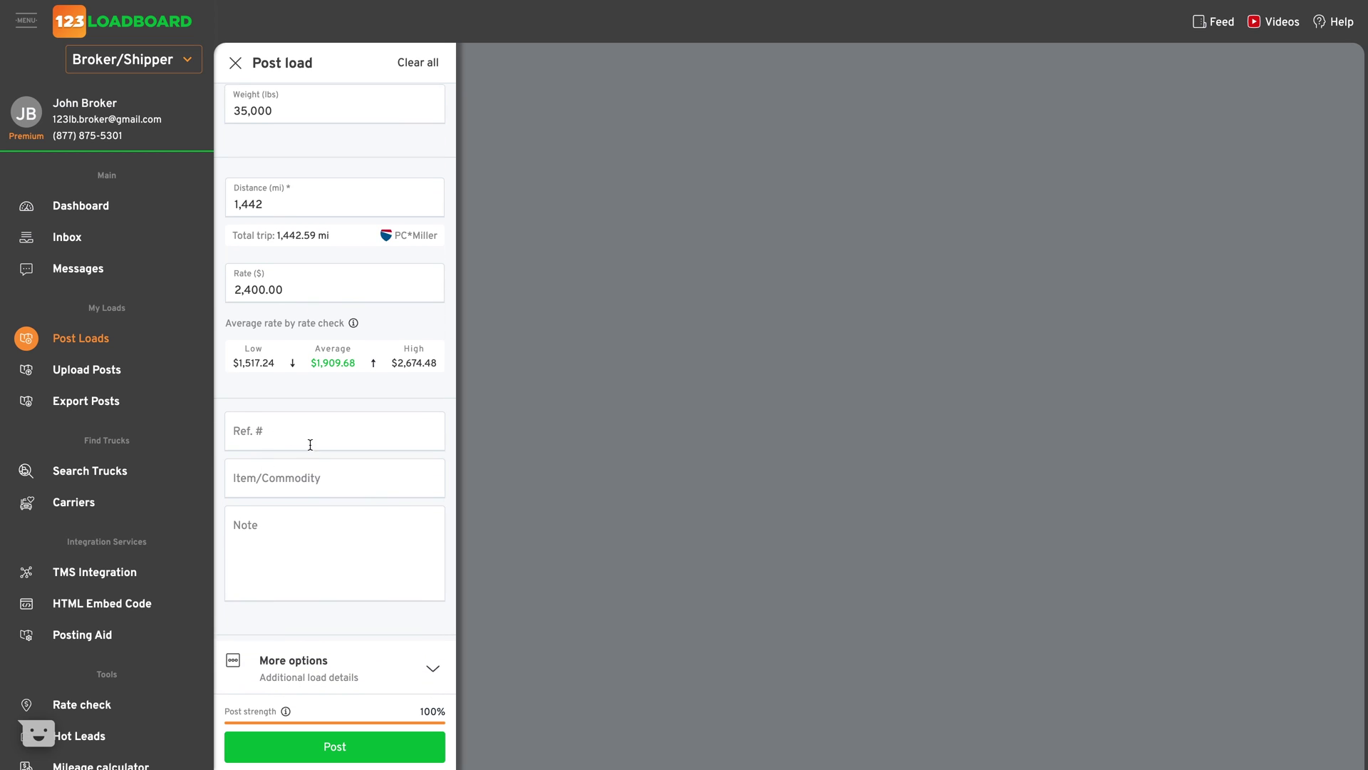
pyautogui.click(326, 549)
pyautogui.write('Min')
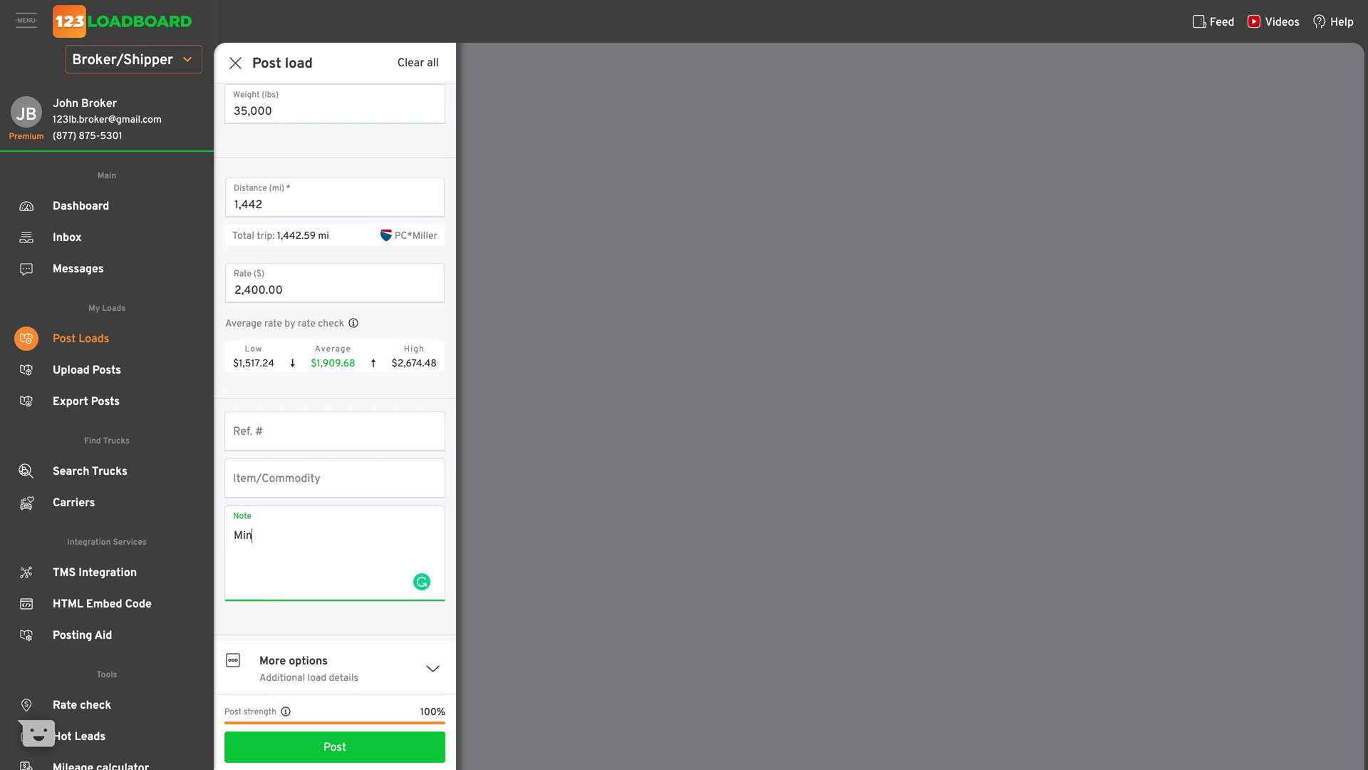
pyautogui.write('. 3 months experience')
pyautogui.click(370, 619)
pyautogui.scroll(-1, 374, 609)
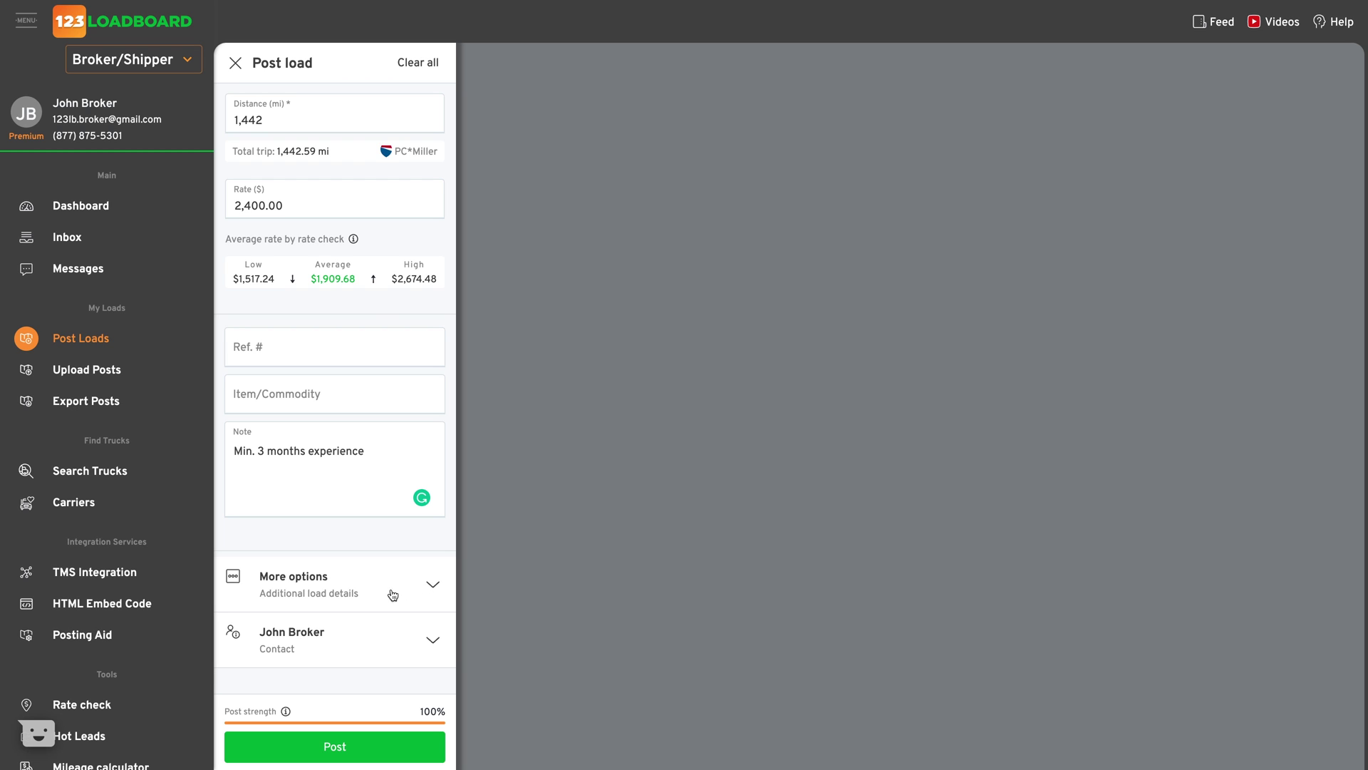
# Set the additional load details to Team driven No and a quantity of 1.
pyautogui.click(420, 592)
pyautogui.scroll(-1, 320, 601)
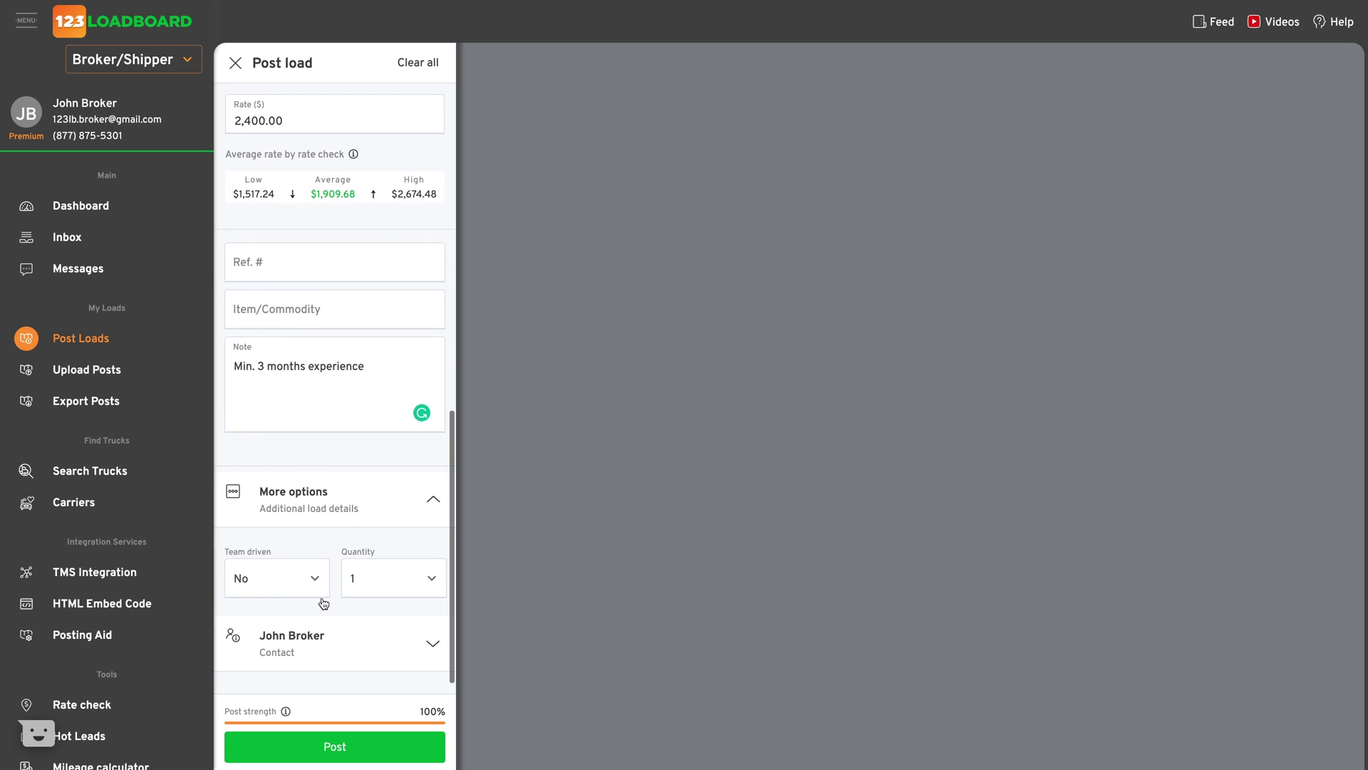
pyautogui.click(319, 586)
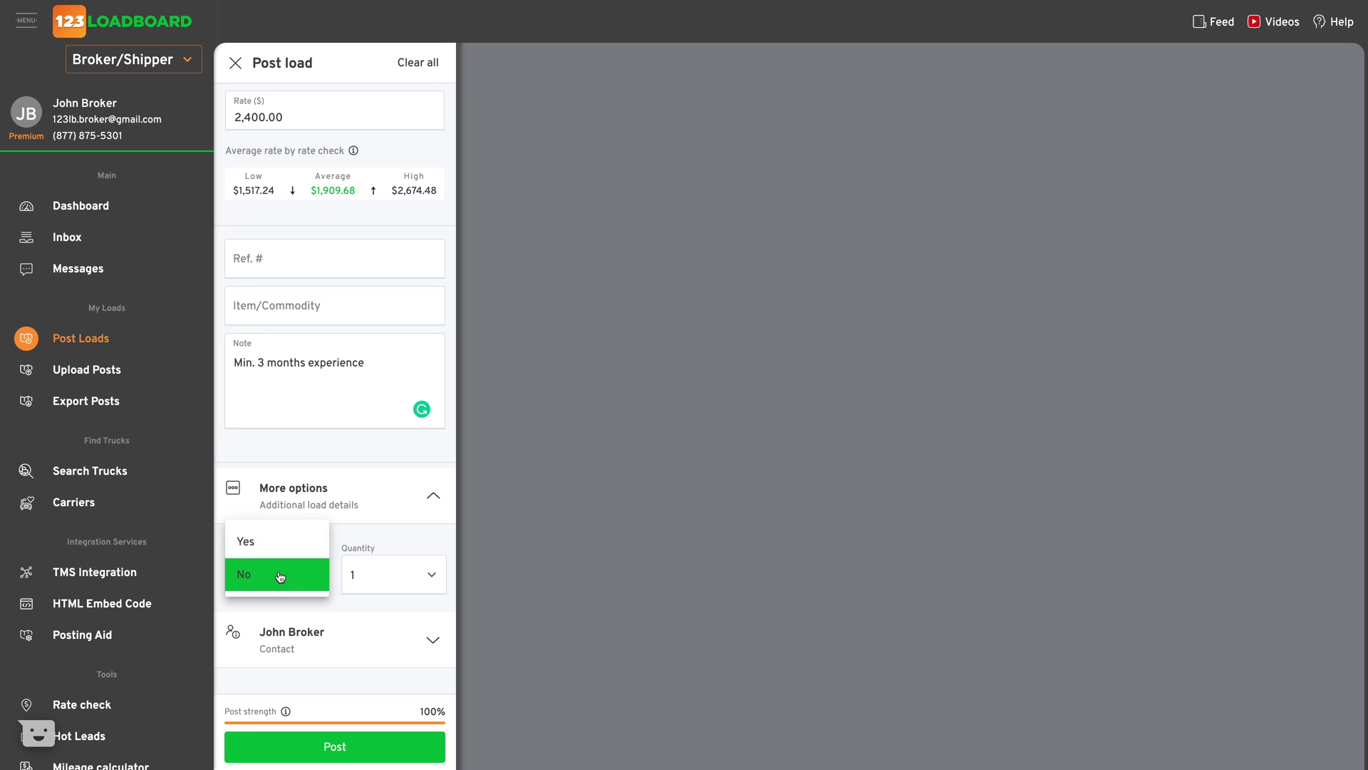
pyautogui.click(280, 573)
pyautogui.click(440, 579)
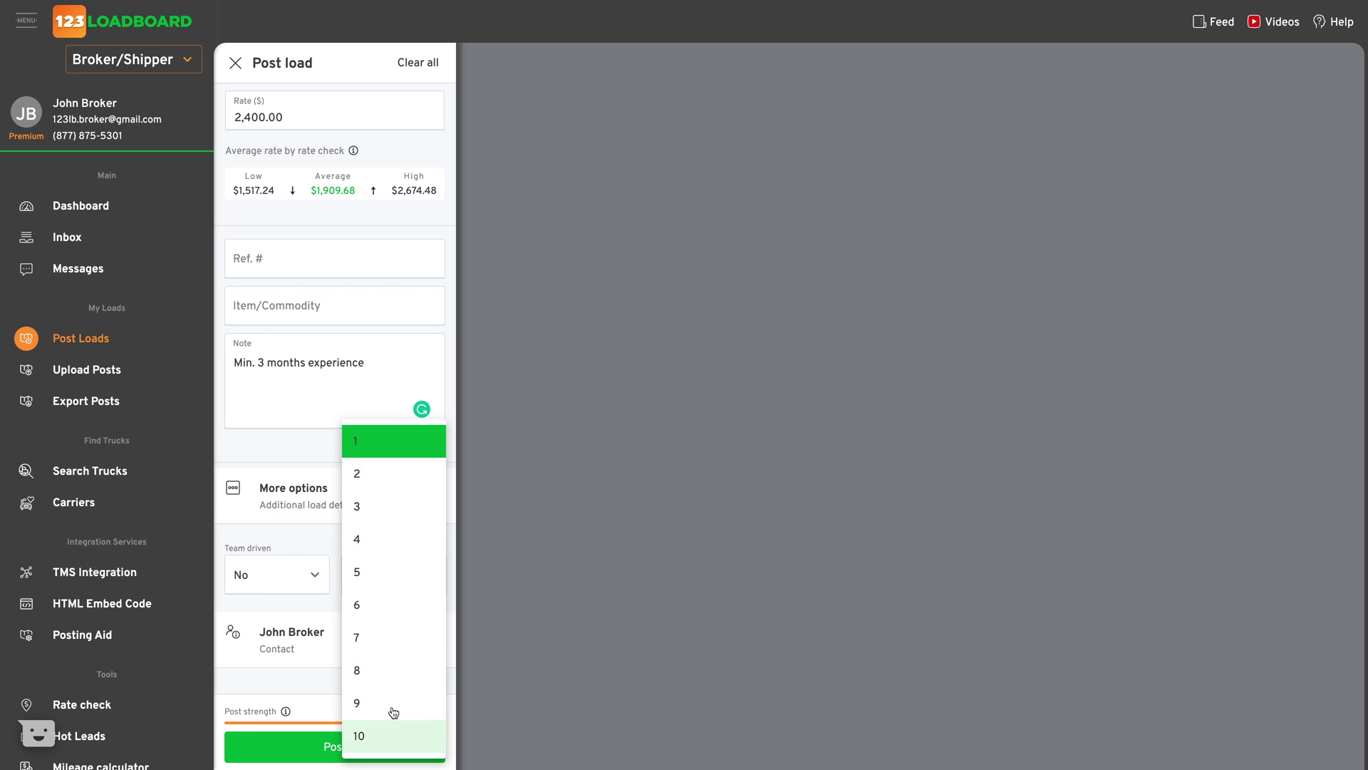
pyautogui.click(385, 450)
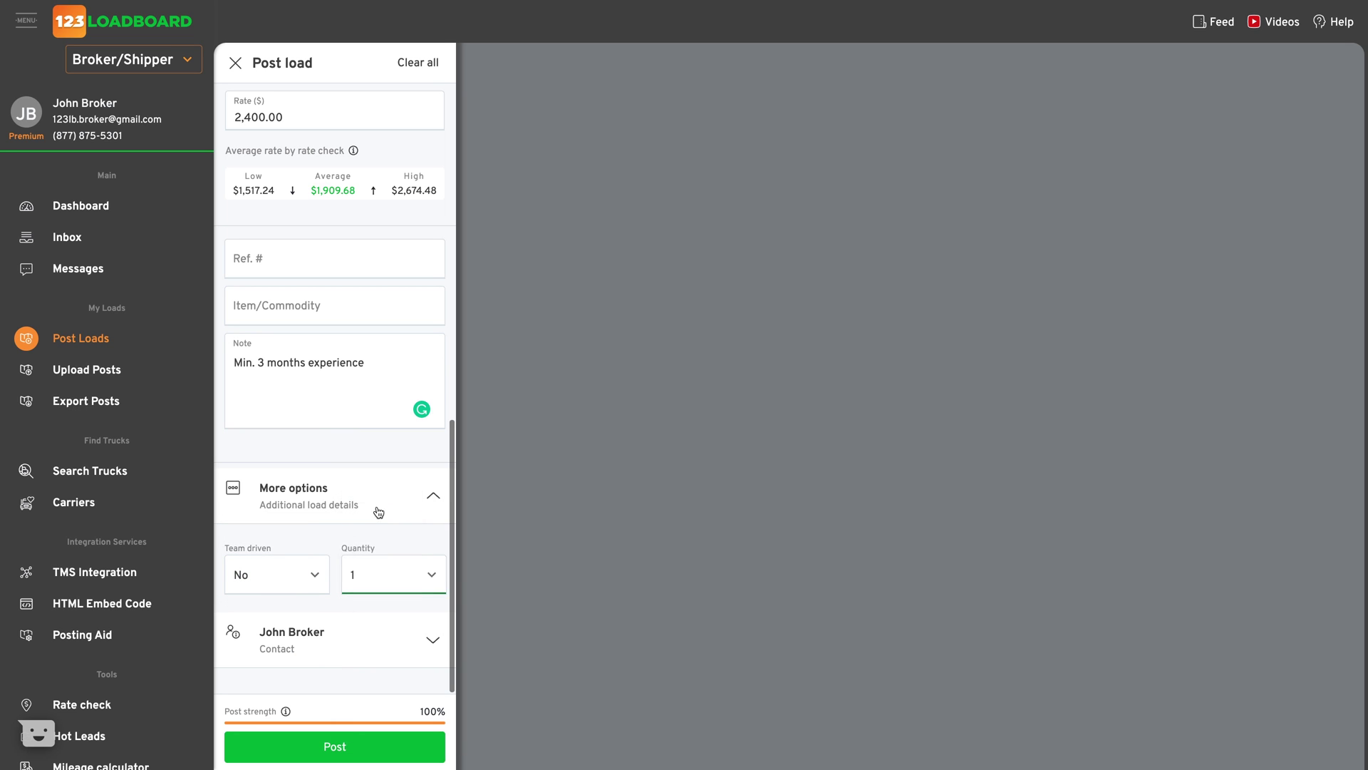
pyautogui.click(431, 494)
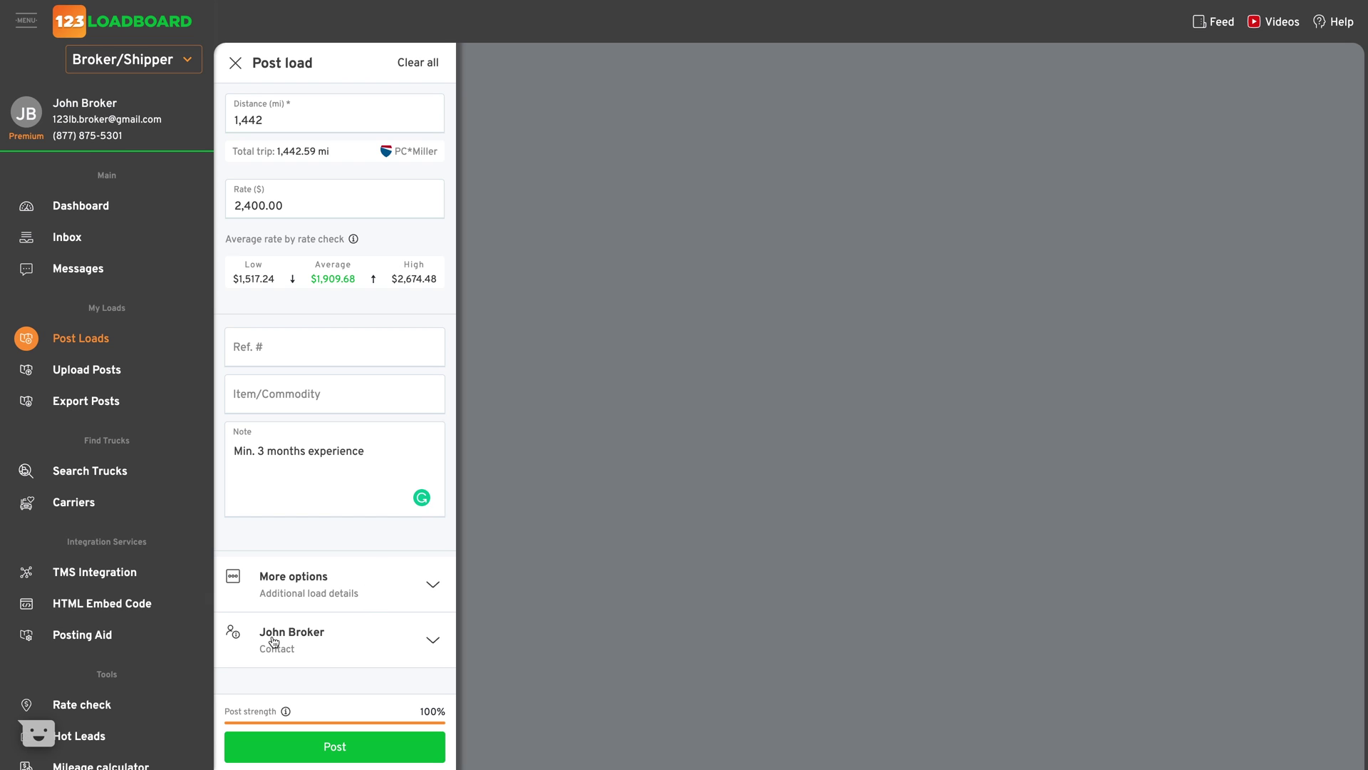
# Check the contact details on the load form and post the load.
pyautogui.click(330, 646)
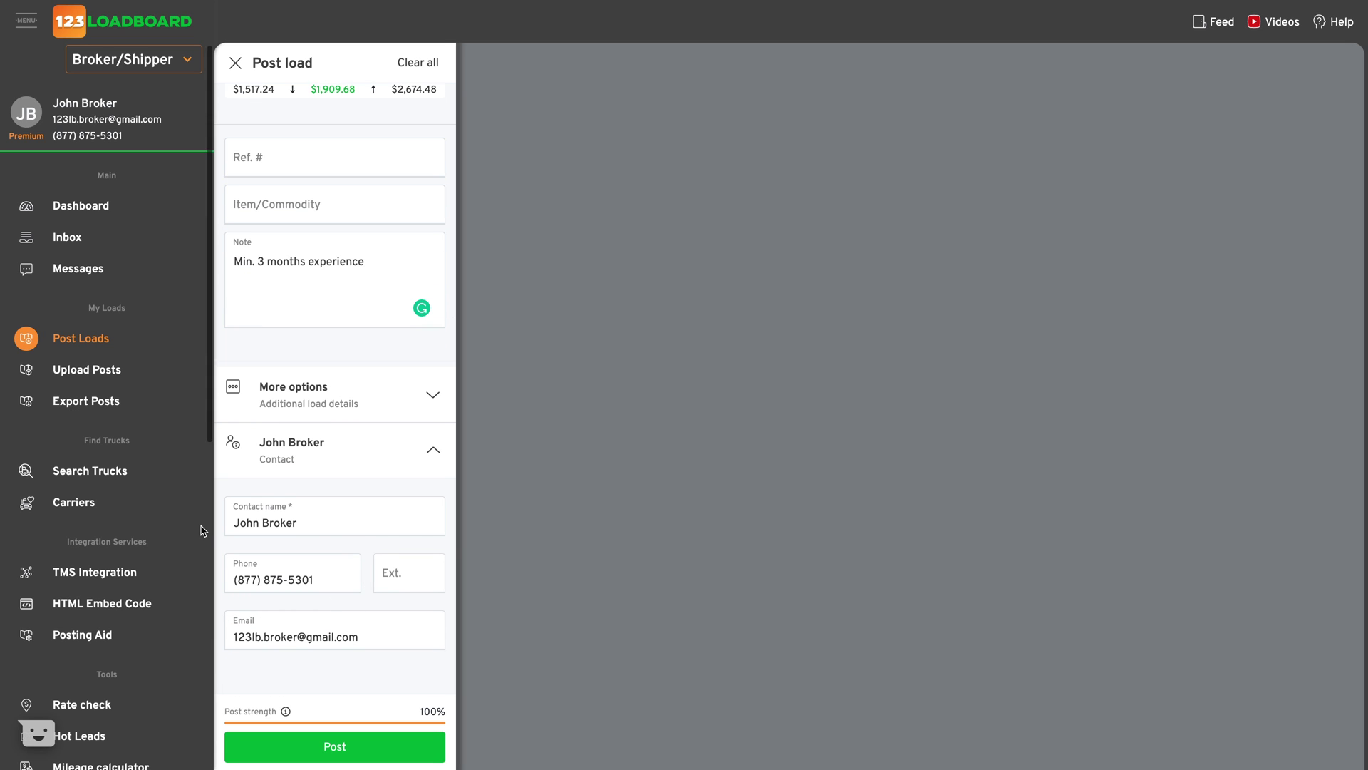
pyautogui.click(432, 449)
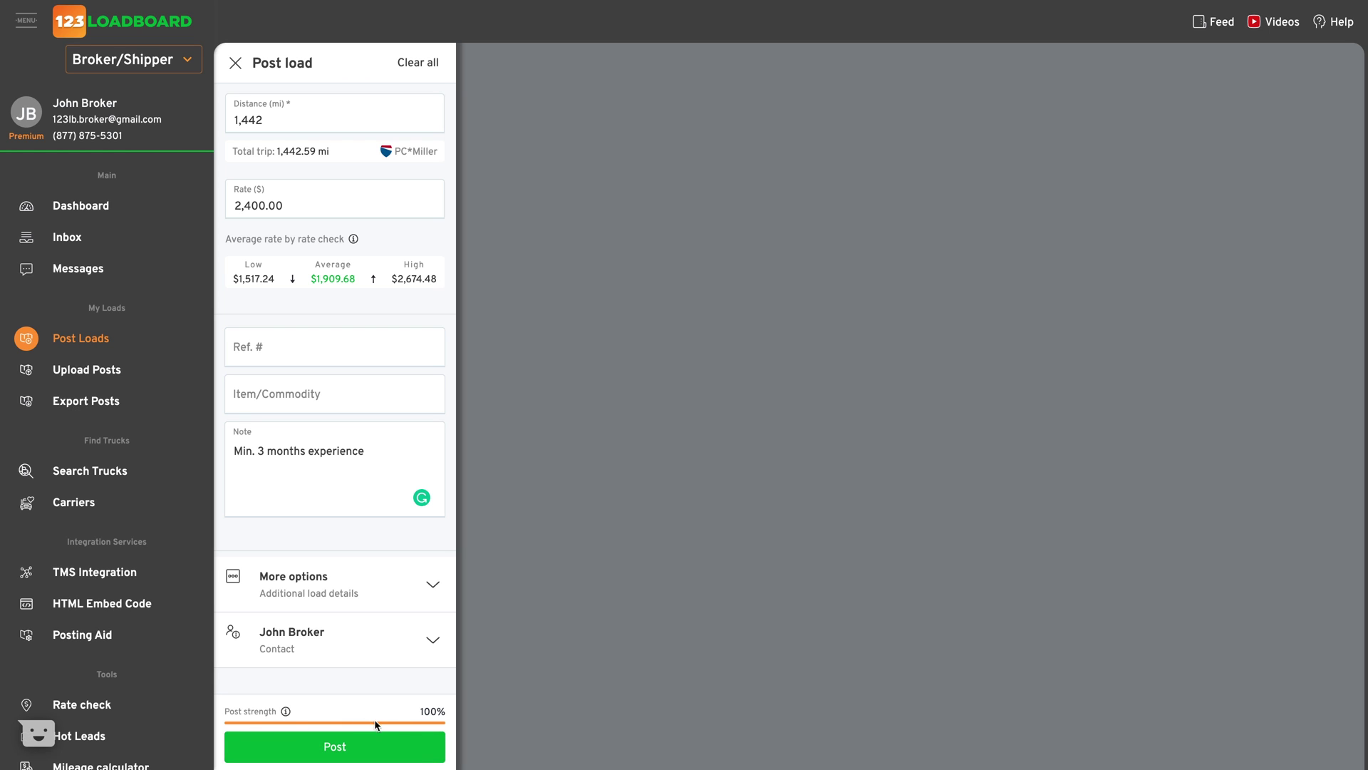
pyautogui.click(372, 744)
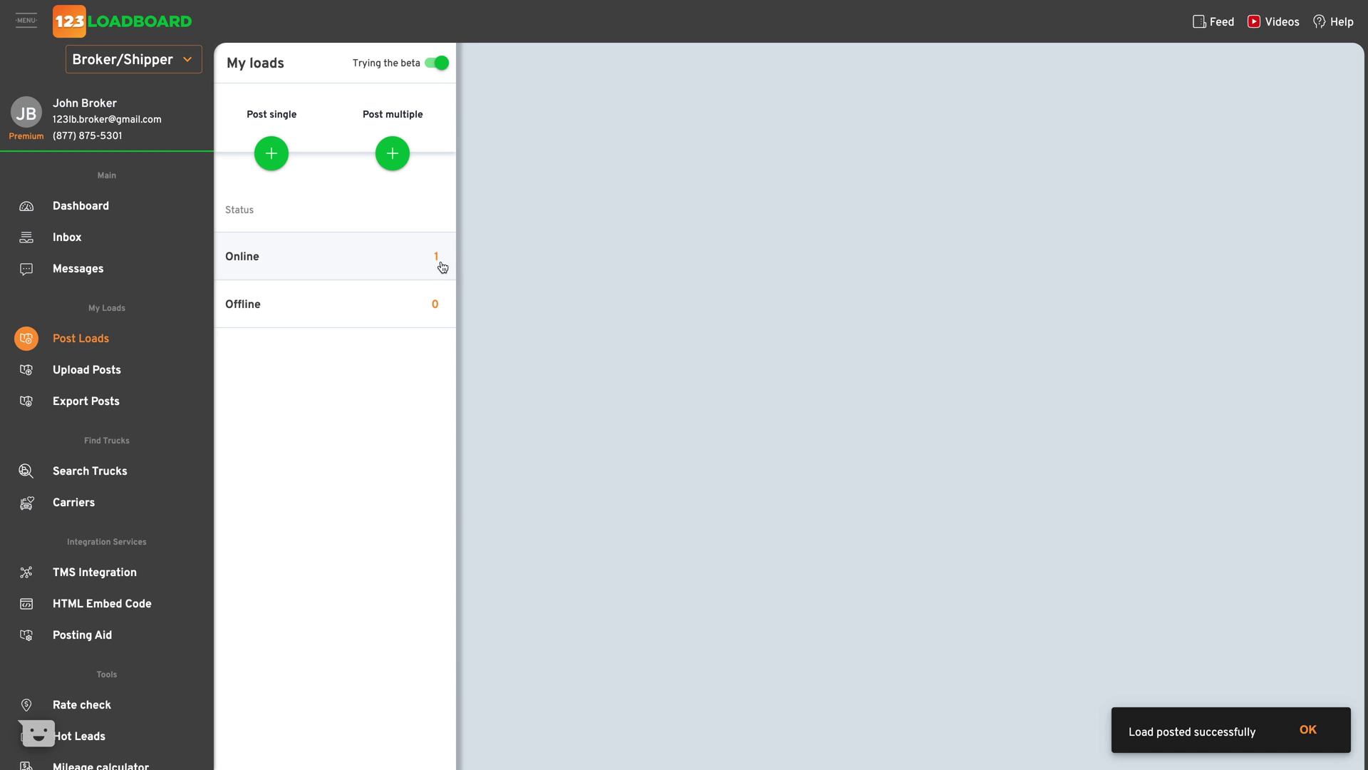
# Open the online loads and switch their display from Card to List view.
pyautogui.click(400, 267)
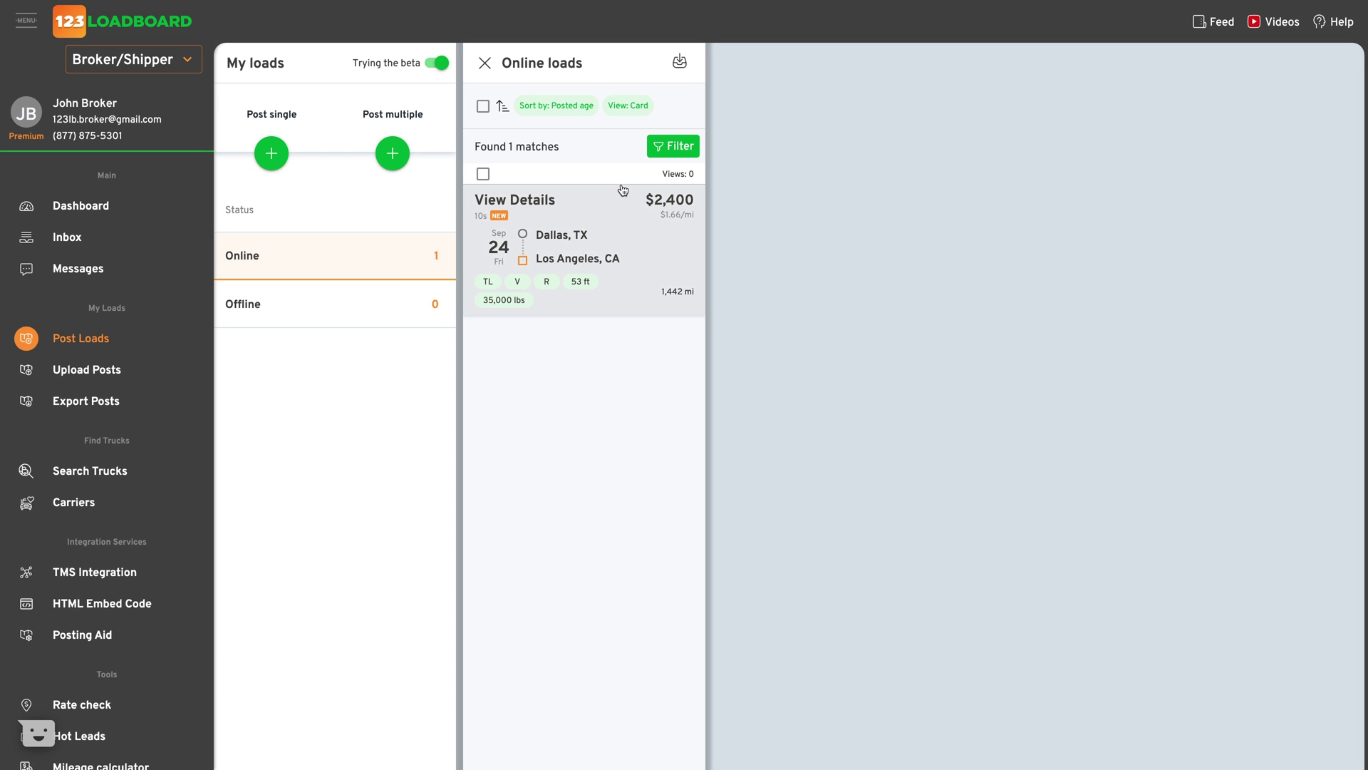
pyautogui.click(629, 106)
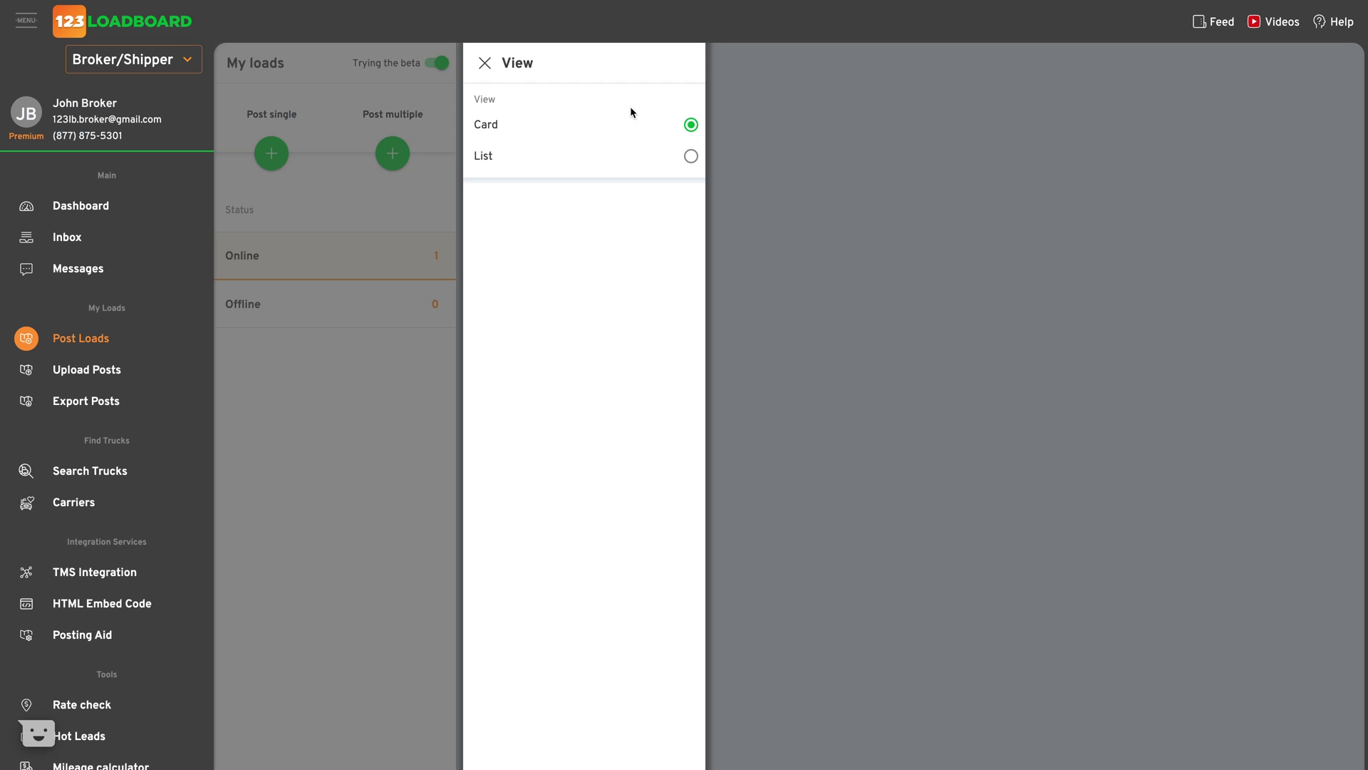
pyautogui.click(584, 161)
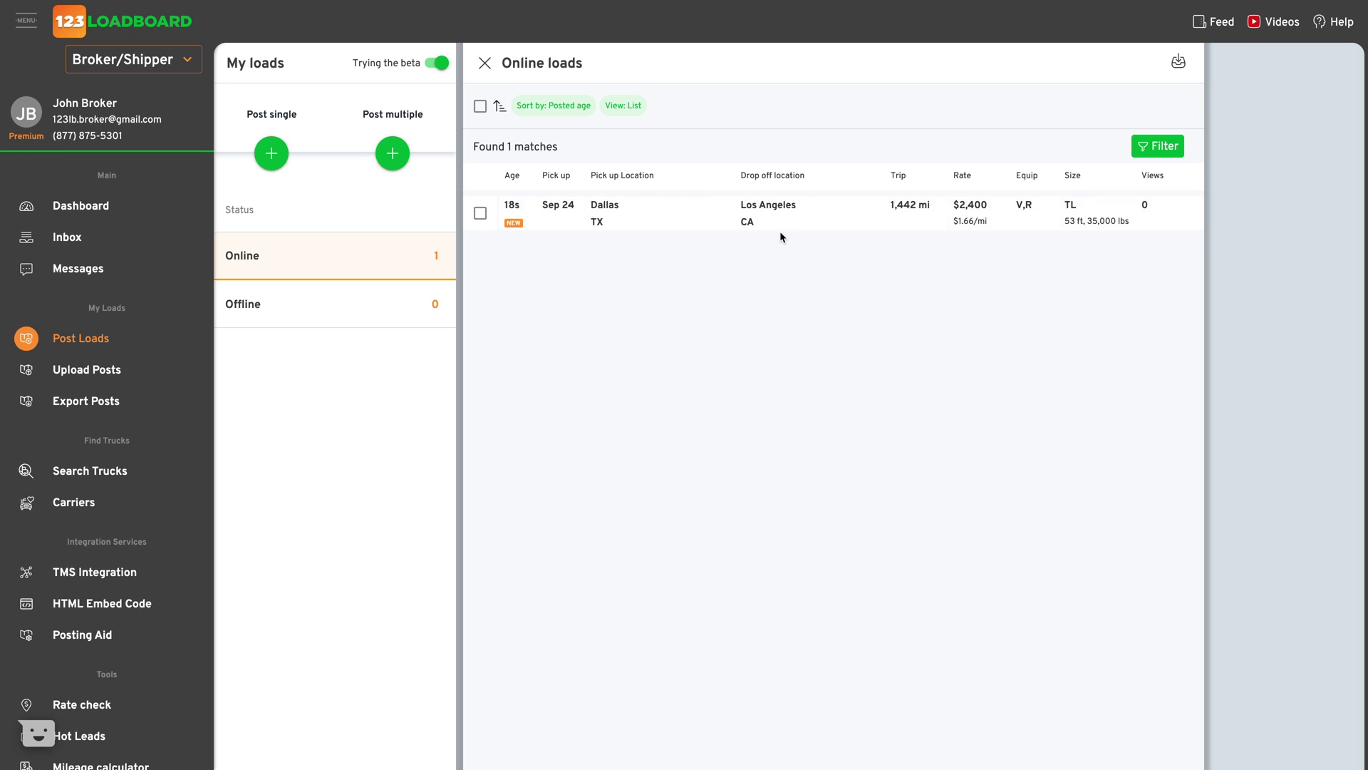
# Review the sorting options and filters for the online loads without changing any.
pyautogui.click(561, 105)
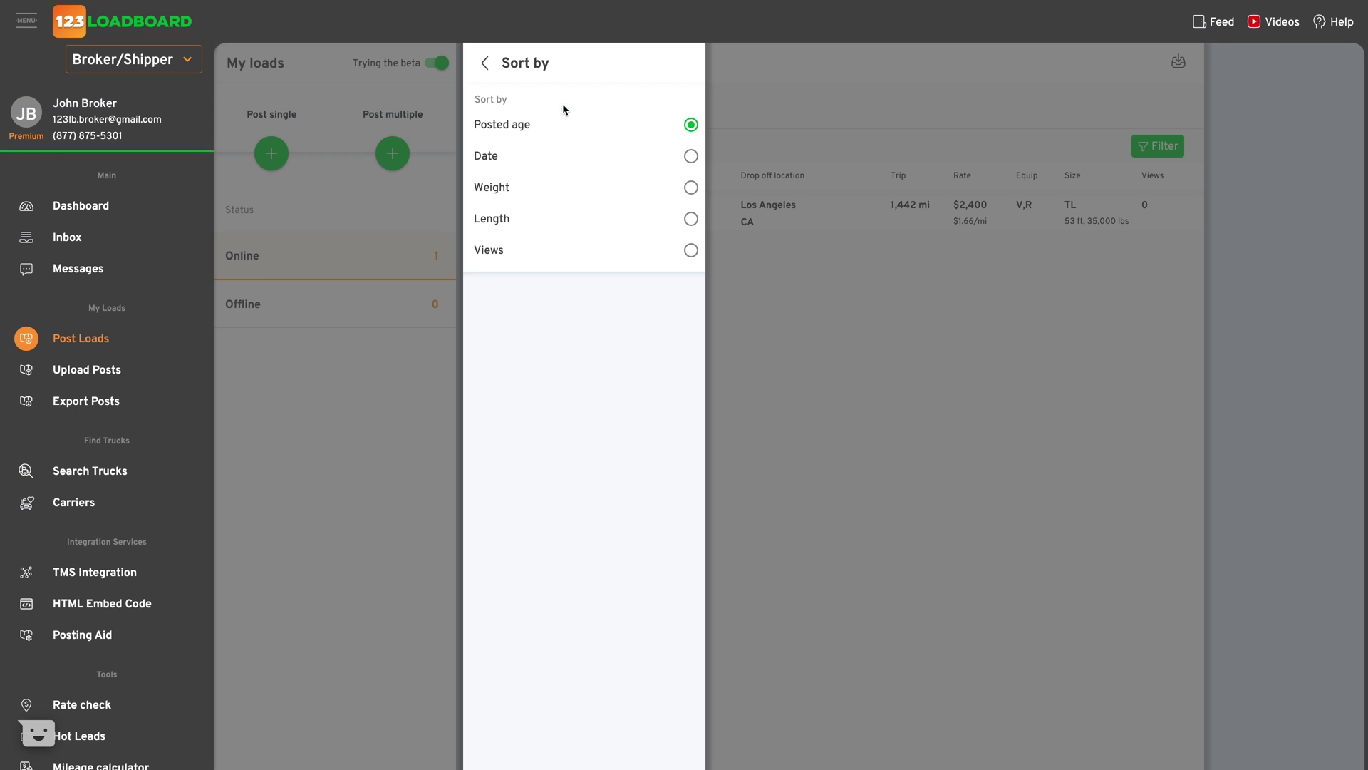
pyautogui.click(484, 62)
pyautogui.click(1155, 146)
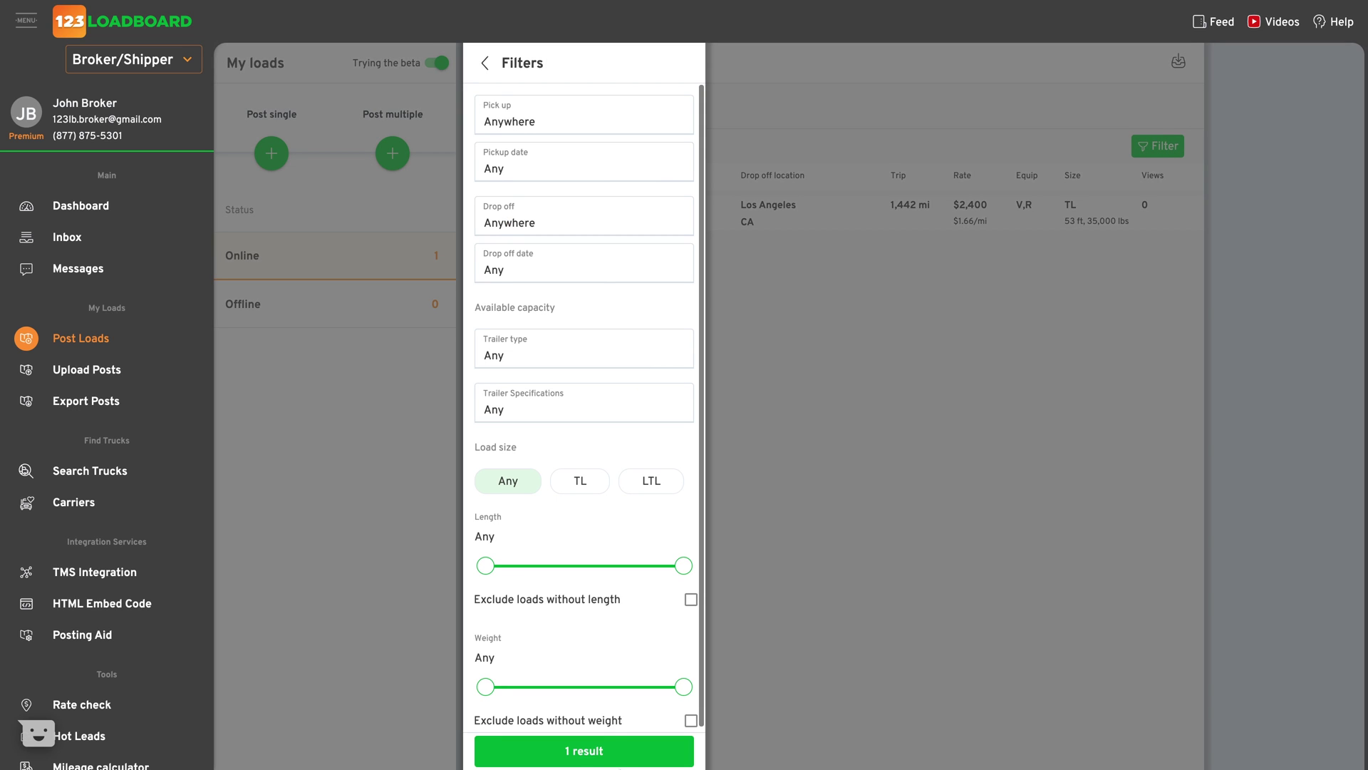
pyautogui.click(482, 65)
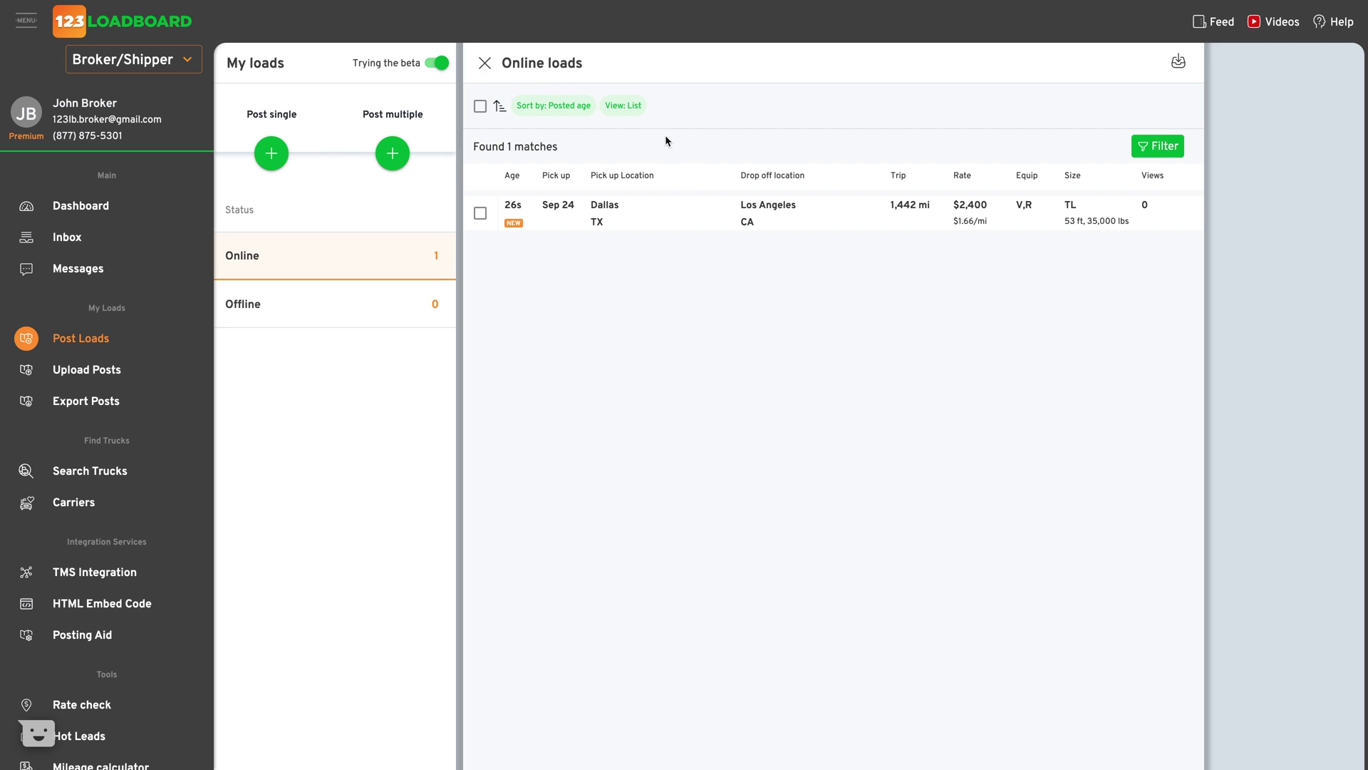
# Check the bulk actions available for the Dallas to Los Angeles load, and open its load details with the selection cleared.
pyautogui.click(480, 214)
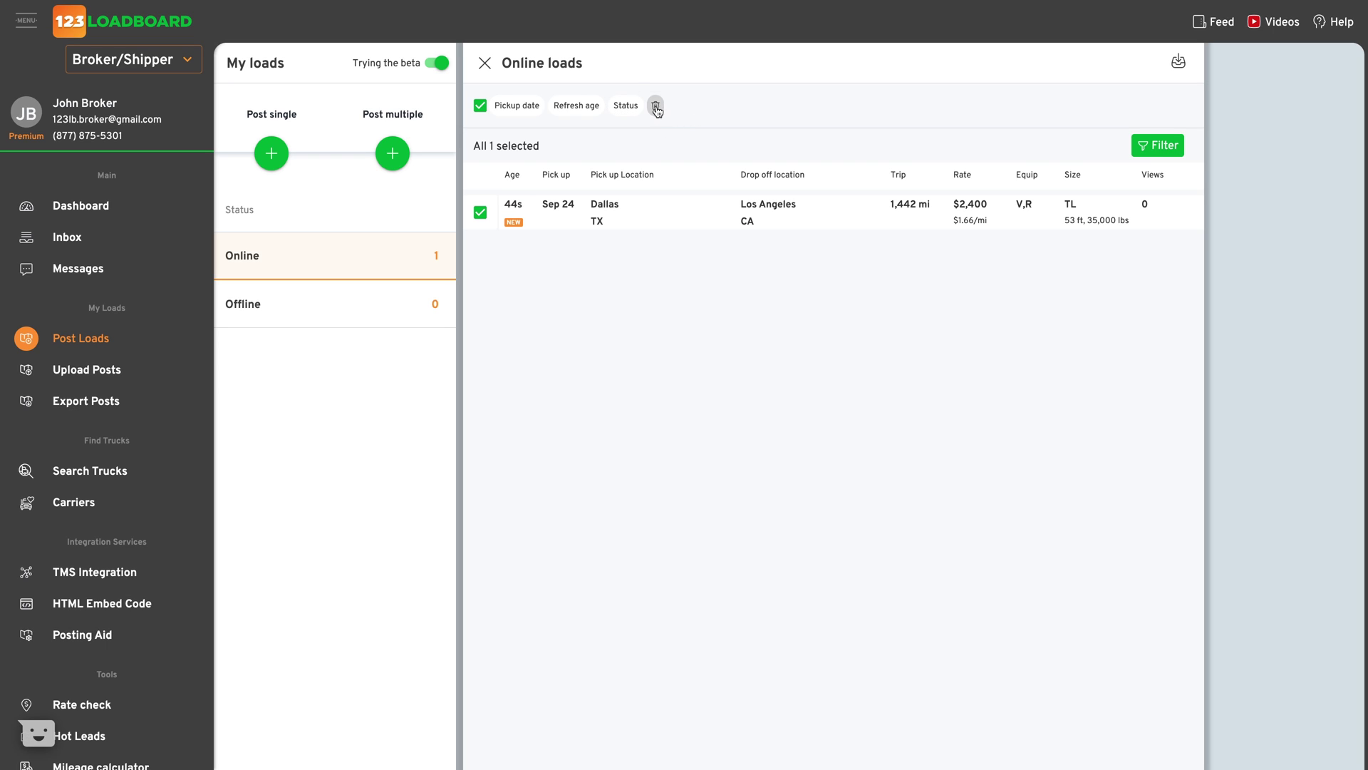
pyautogui.click(480, 213)
pyautogui.click(645, 215)
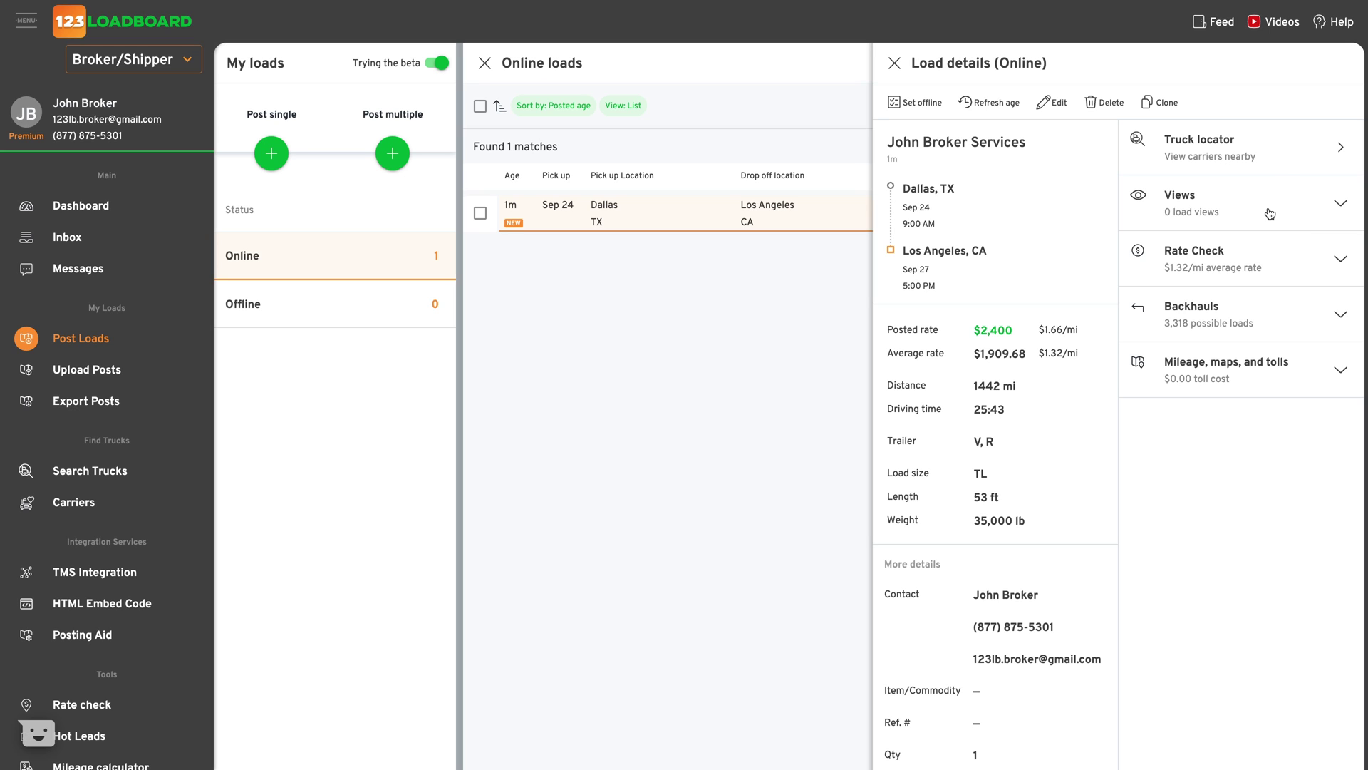
# Examine the load's Views, Rate Check and Backhauls sections, collapsing each one again.
pyautogui.click(1315, 202)
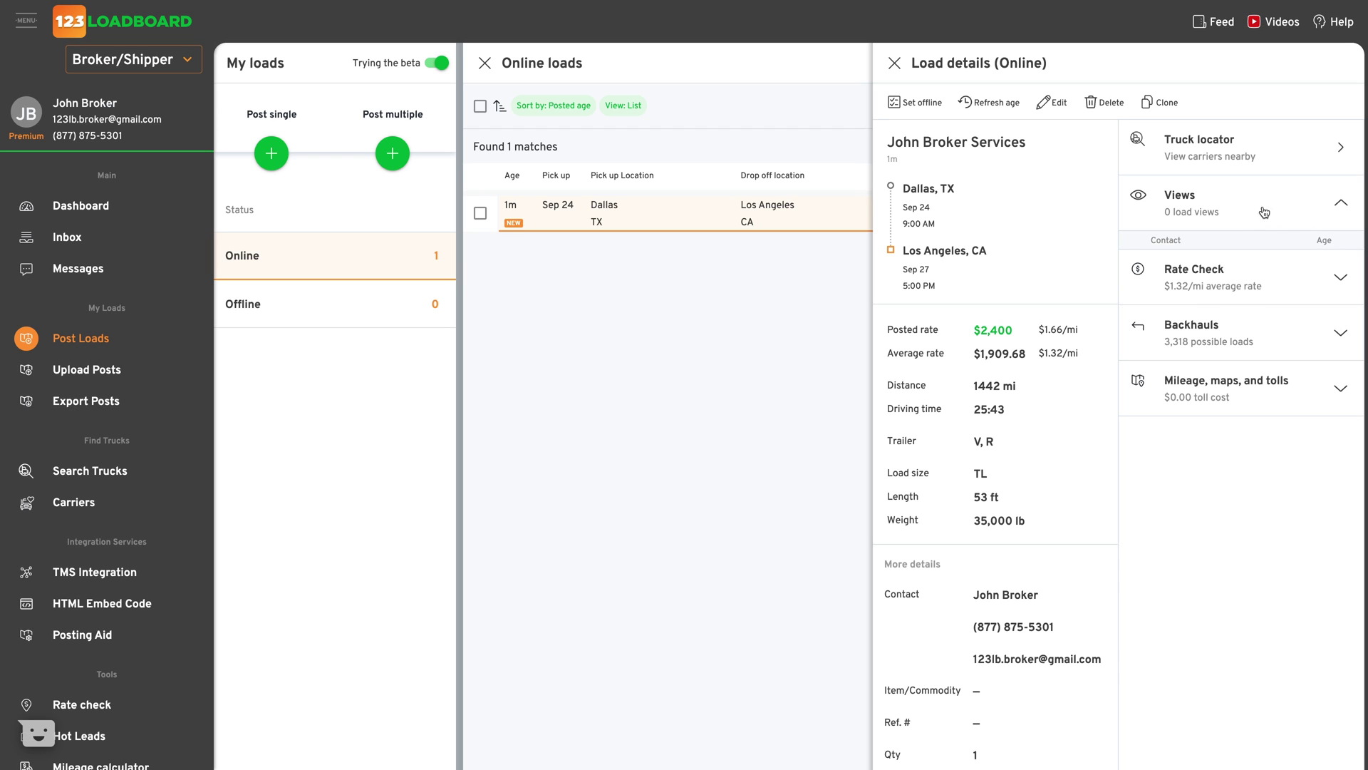
pyautogui.click(1310, 202)
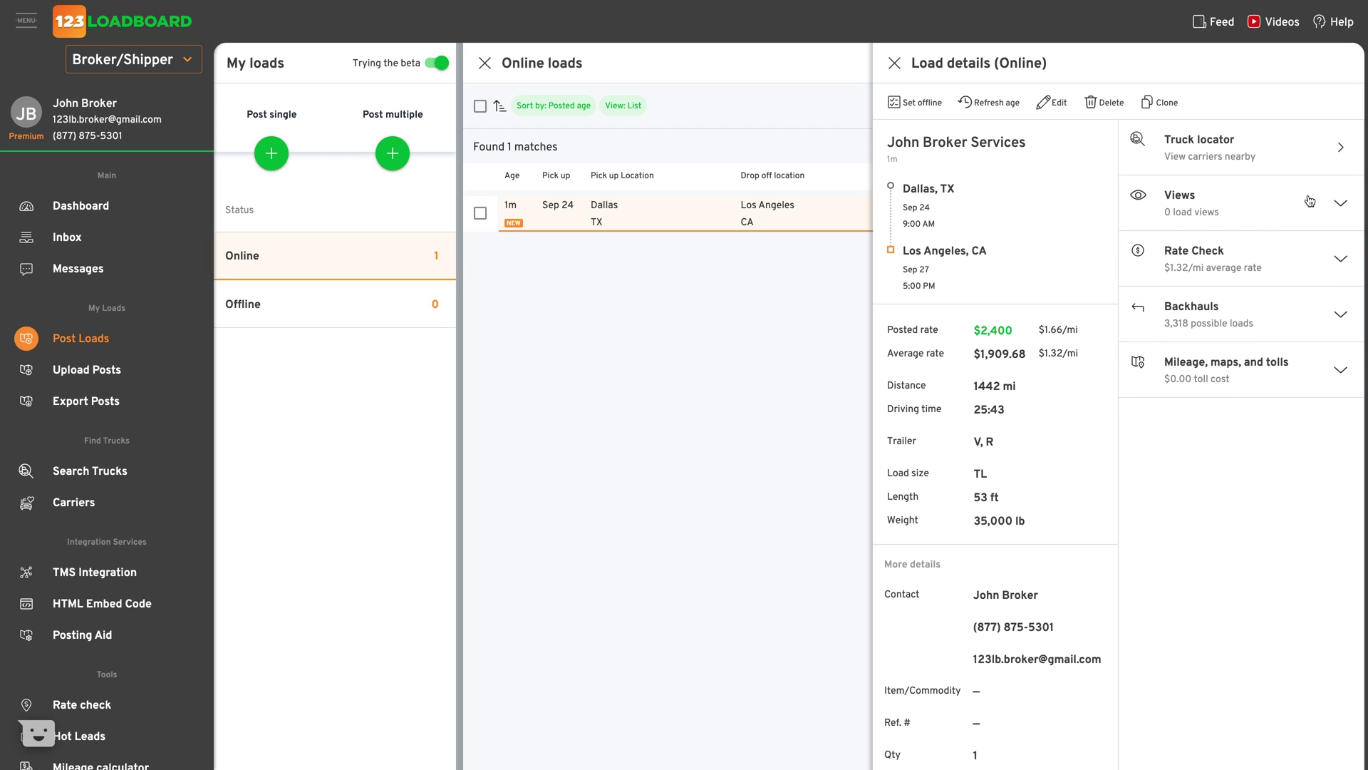
pyautogui.click(1299, 267)
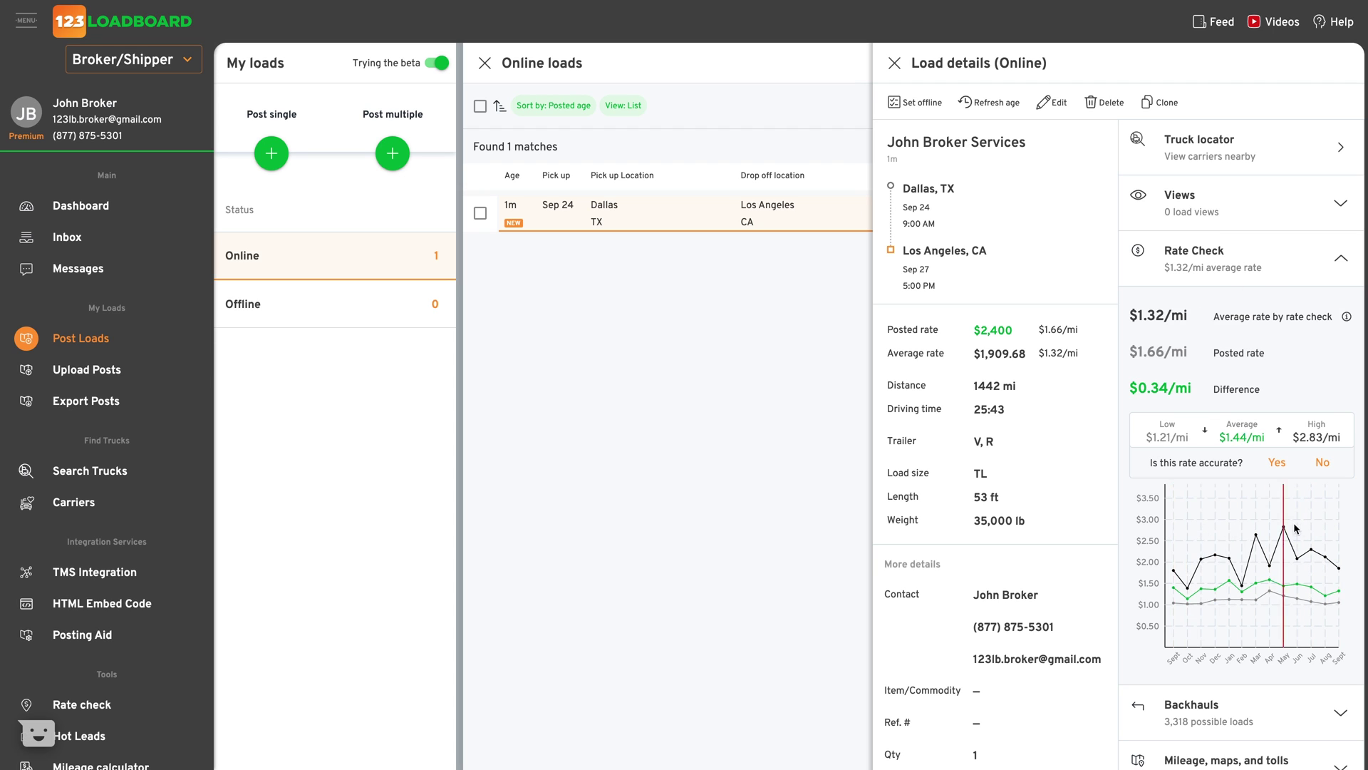
pyautogui.click(1342, 259)
pyautogui.click(1323, 319)
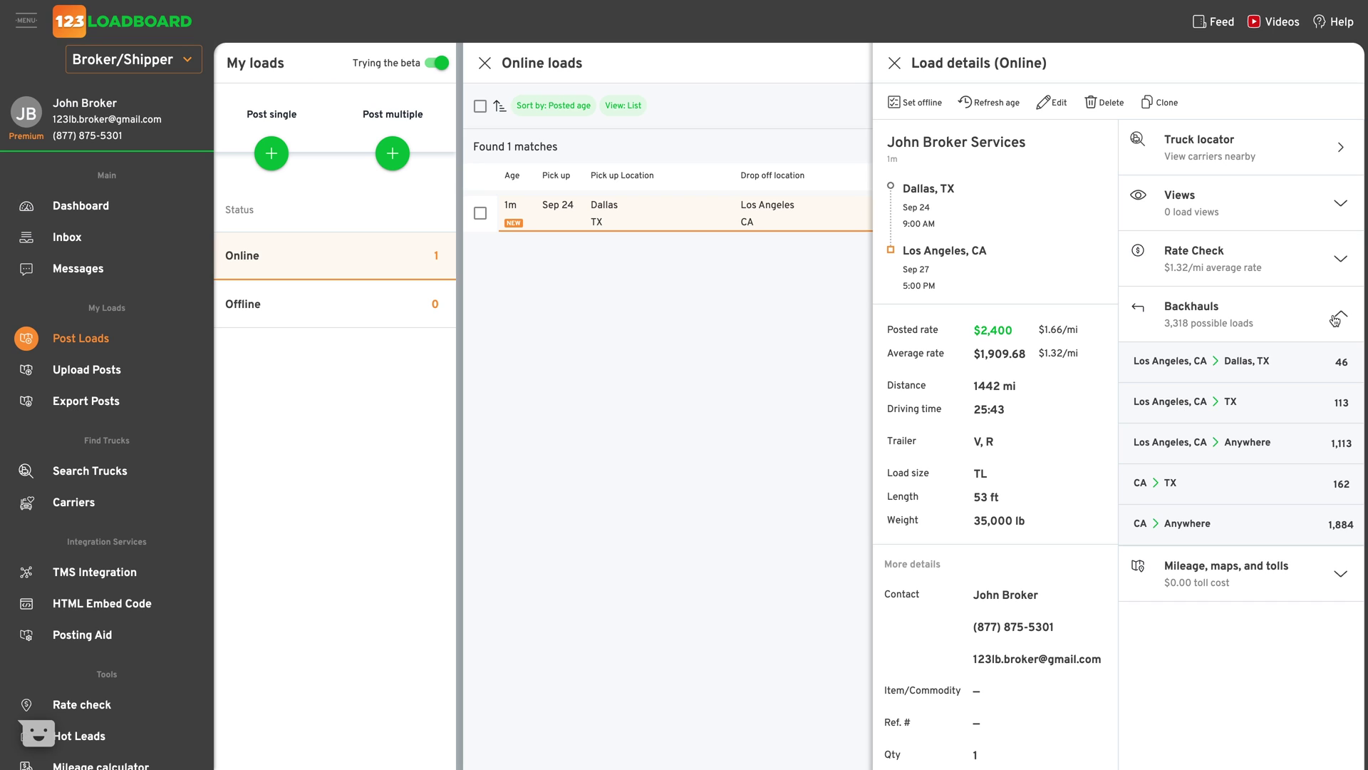
pyautogui.click(1335, 320)
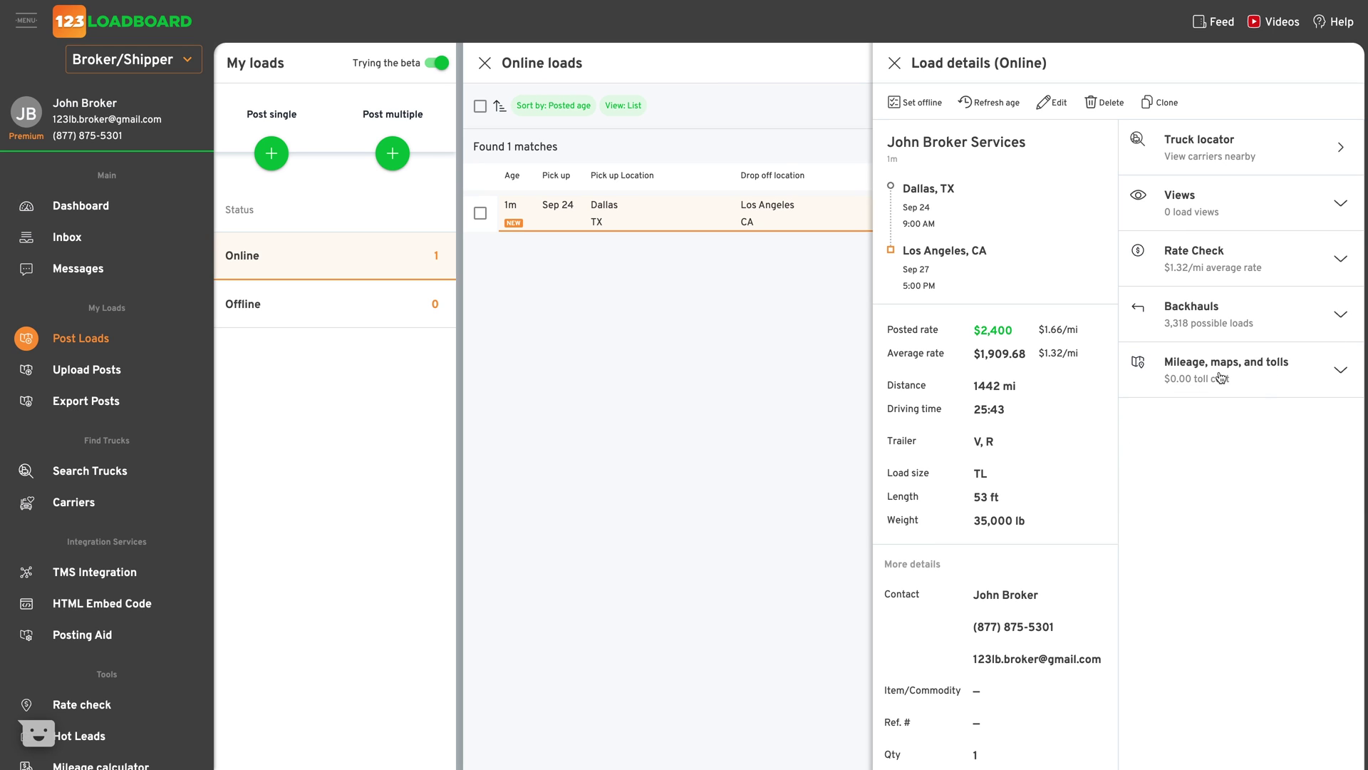
# Examine the load's PC*MILER route map and mileage report, and return to the load details.
pyautogui.click(1282, 378)
pyautogui.click(1212, 432)
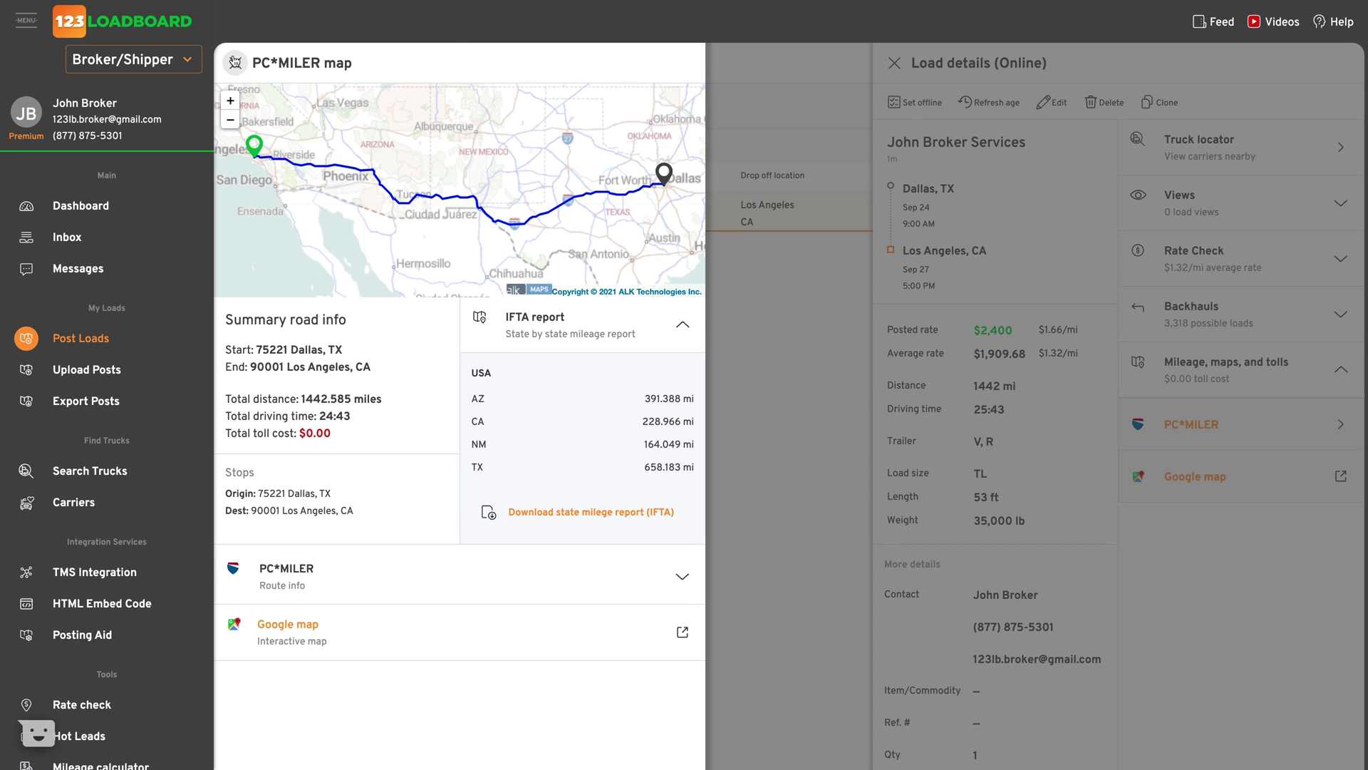
pyautogui.click(235, 62)
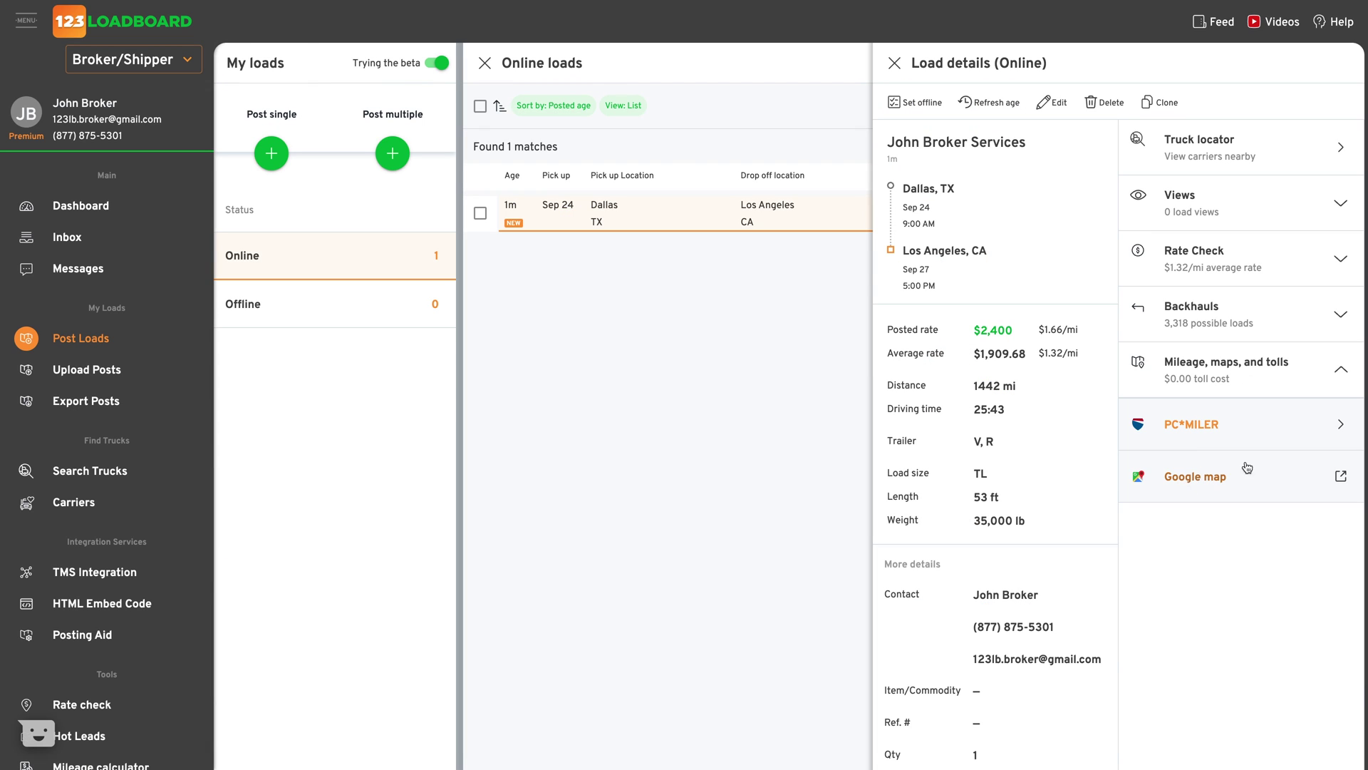
pyautogui.click(1330, 370)
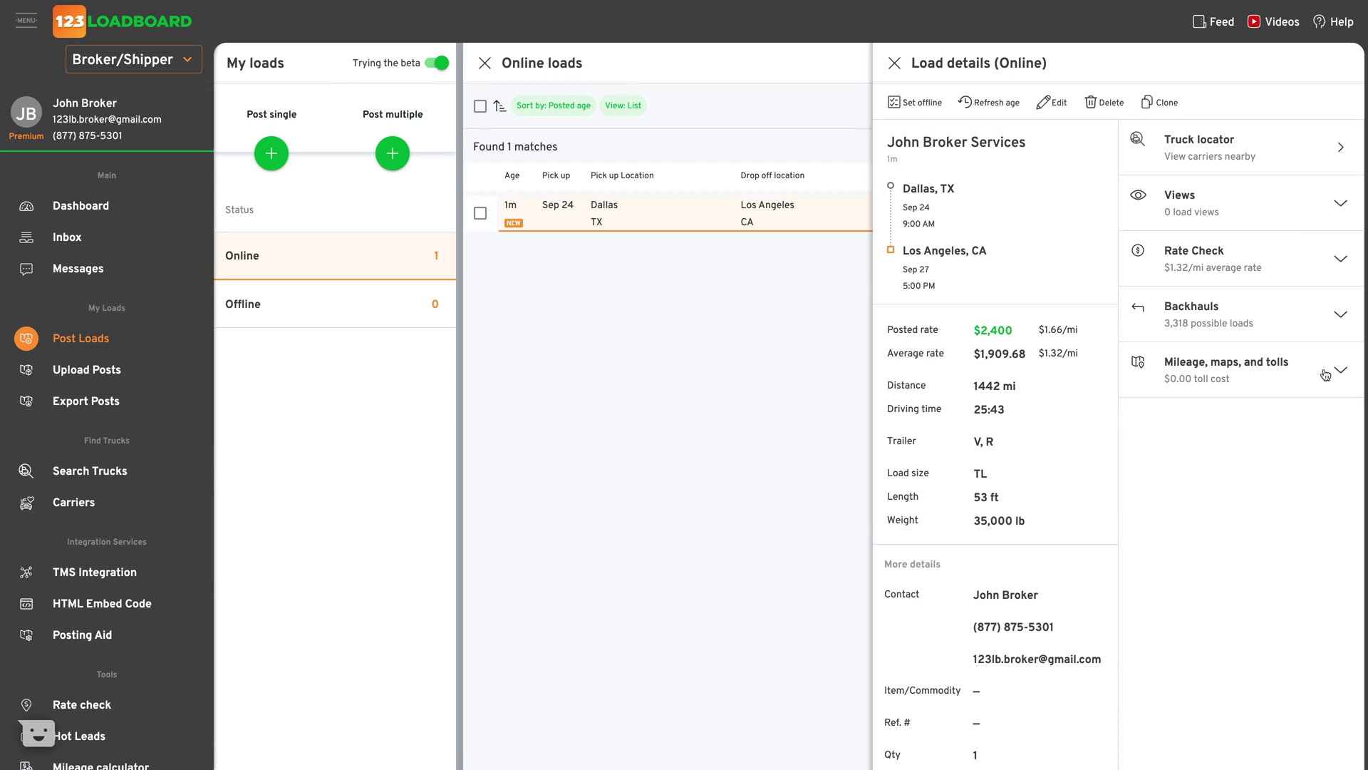
# Open the Truck Locator for the load and review the carrier alert message without sending it.
pyautogui.click(1296, 145)
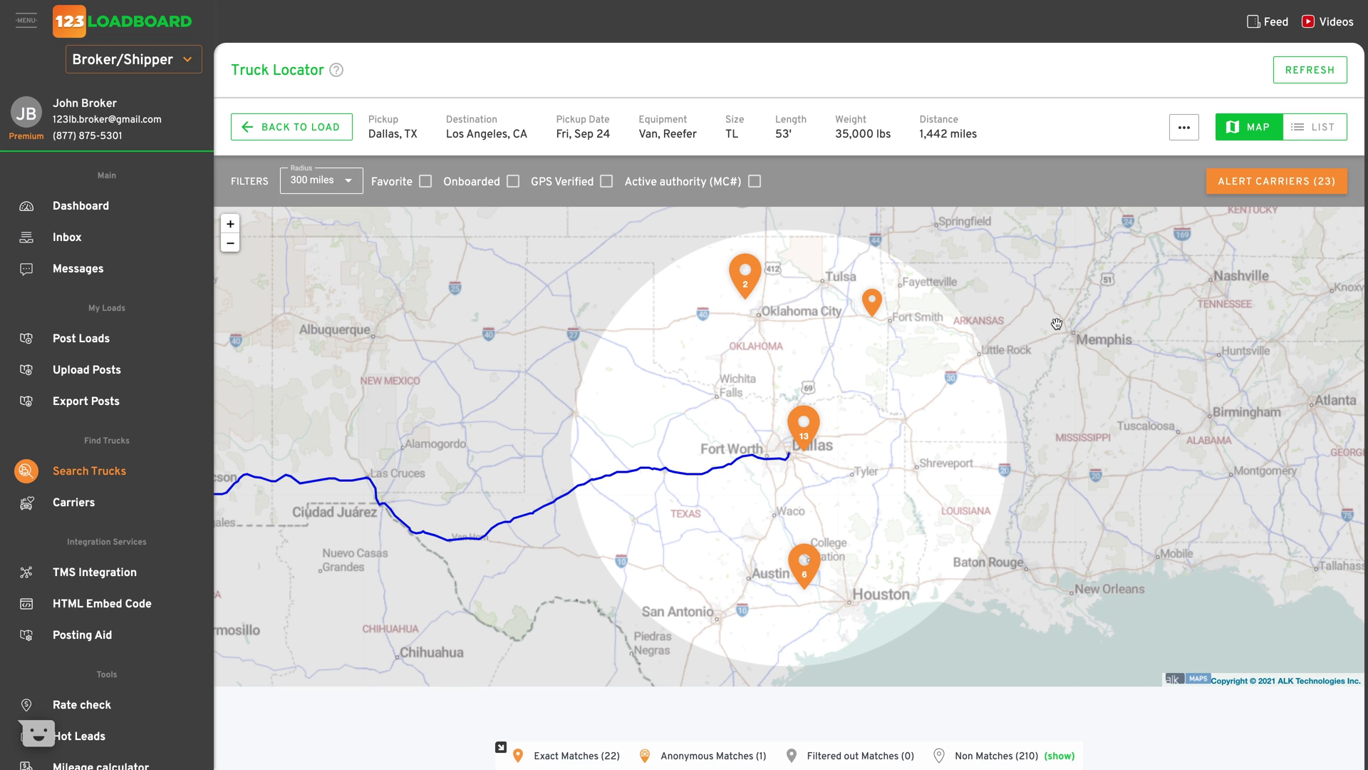
pyautogui.click(1227, 182)
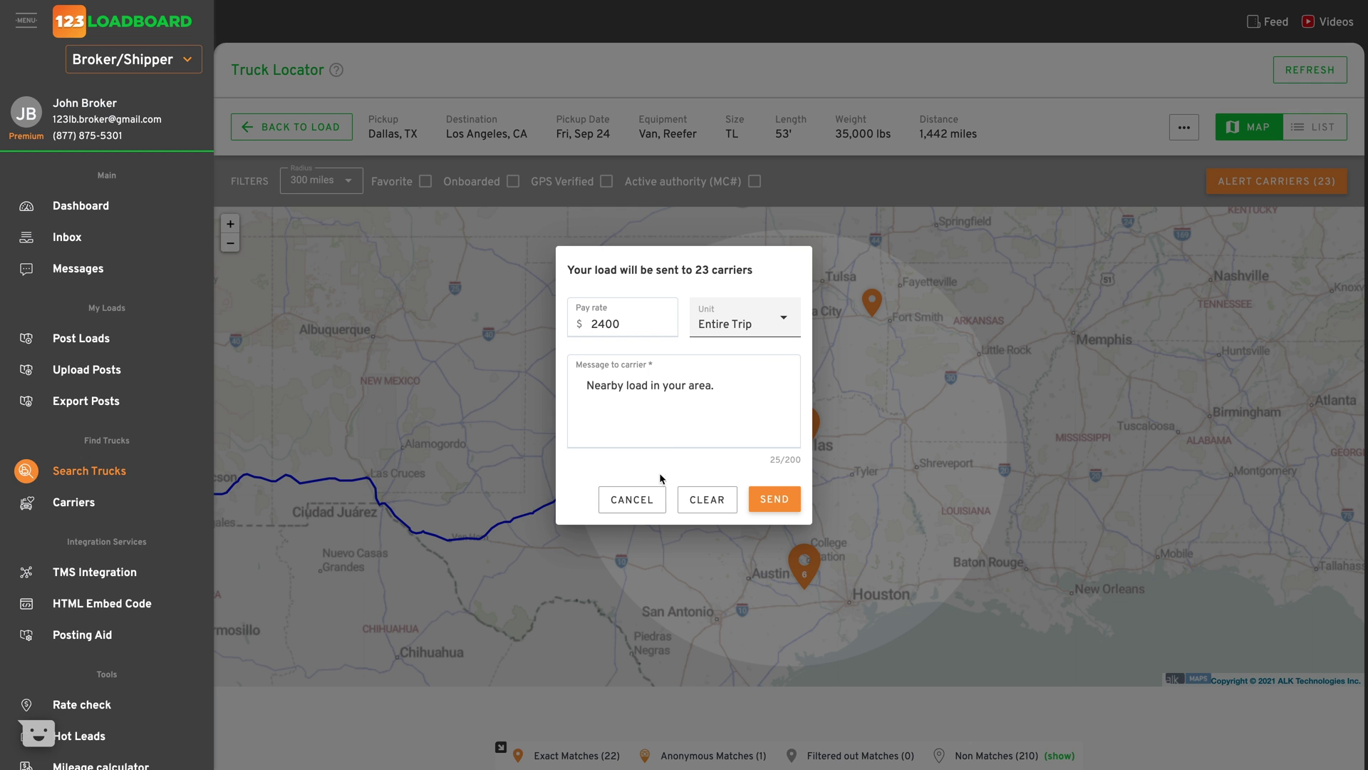
pyautogui.click(651, 508)
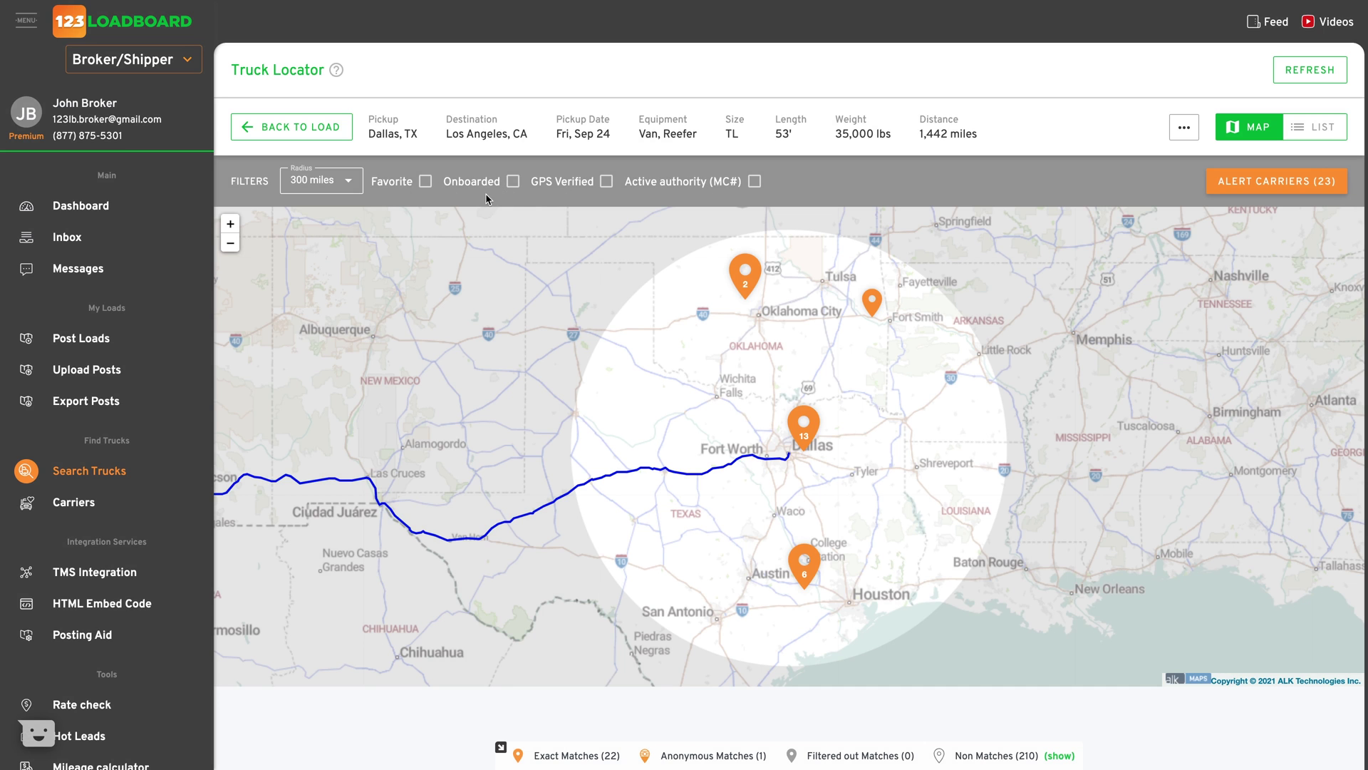
# Show the matching carriers as a list and expand the Reload Transport Inc entry with 115.65 miles deadhead.
pyautogui.click(1317, 130)
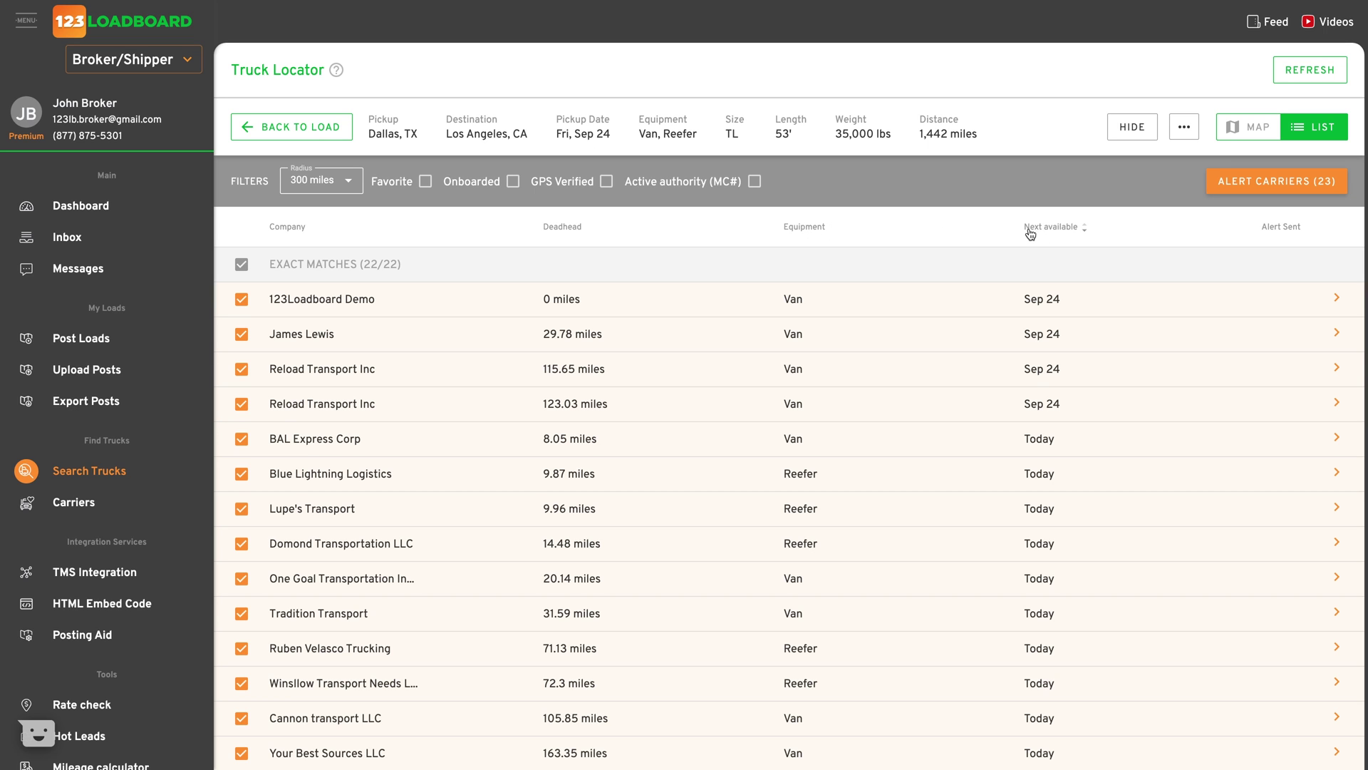
pyautogui.click(397, 366)
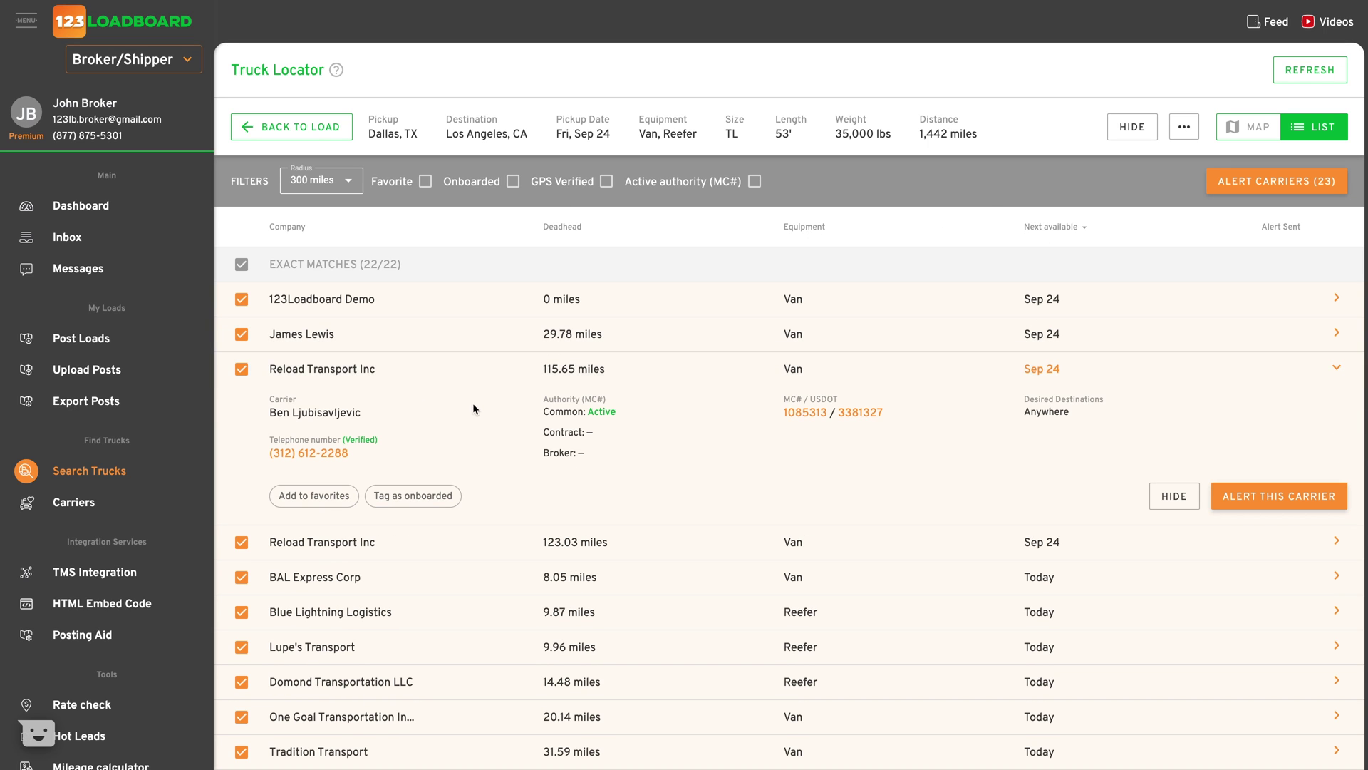